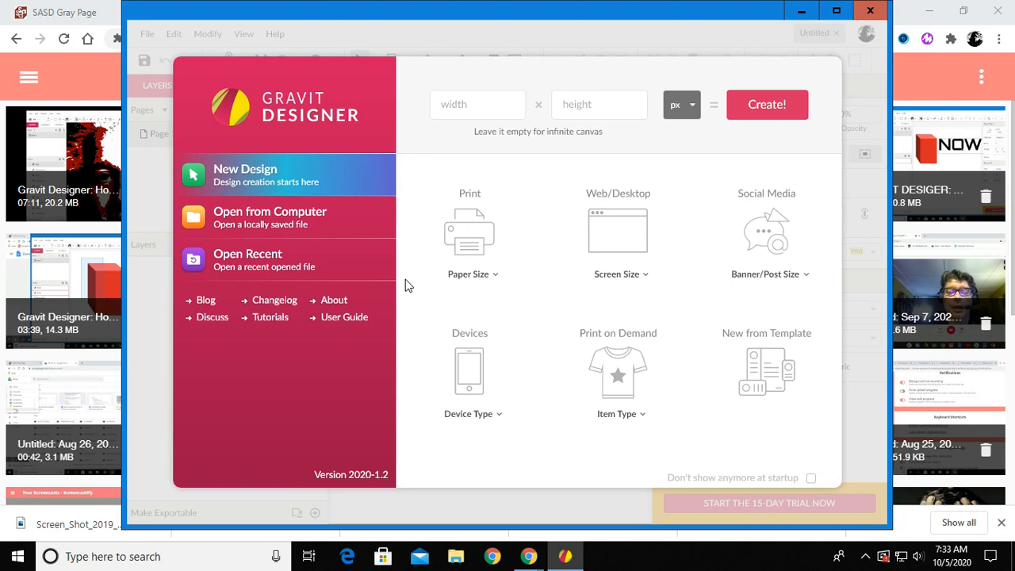
Create a US-Letter Landscape (11x8.5 in) design and draw a five-pointed star about 1.73 by 1.65 in near the page's upper-left corner
click(456, 251)
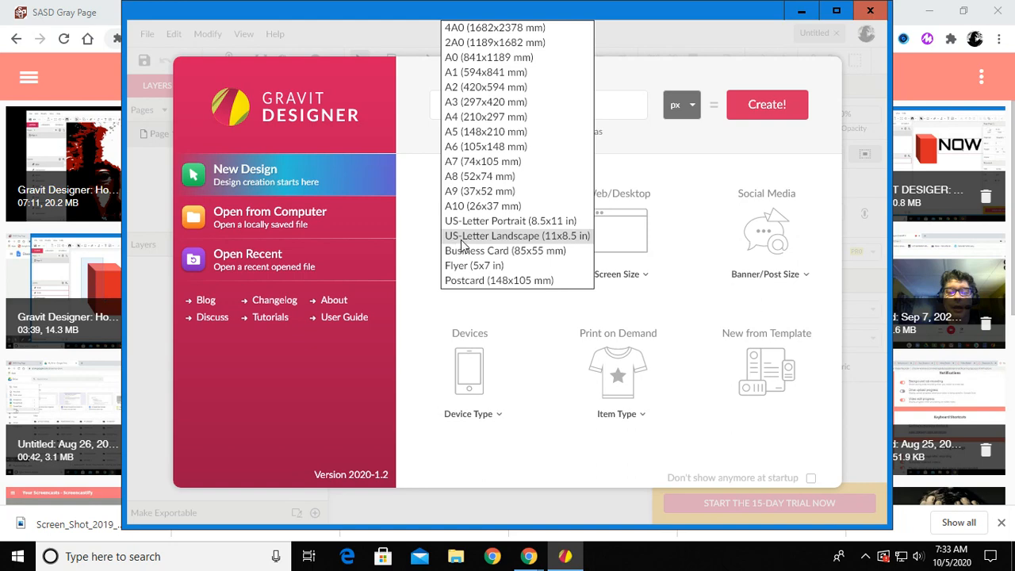
click(464, 241)
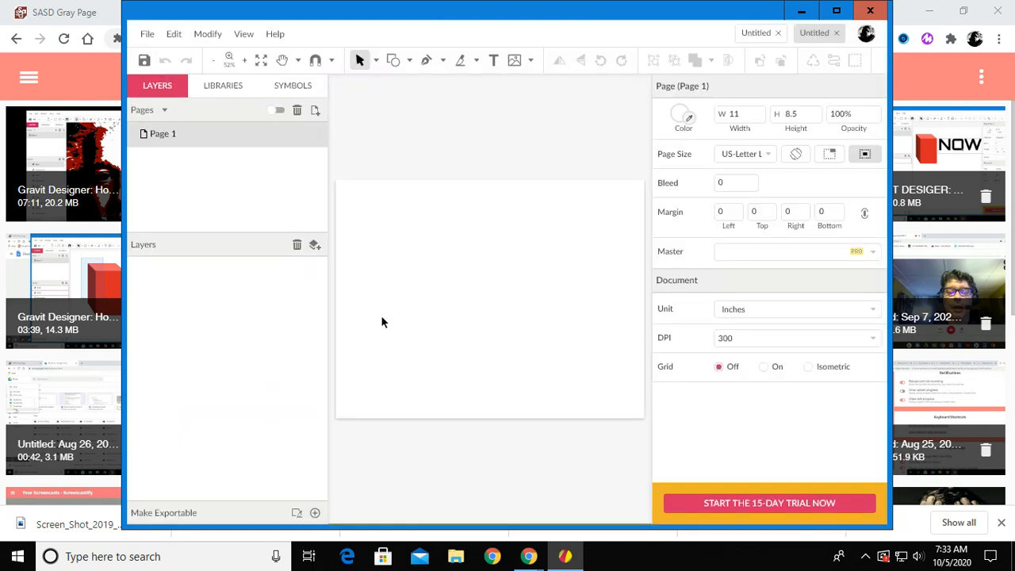
click(408, 62)
click(423, 188)
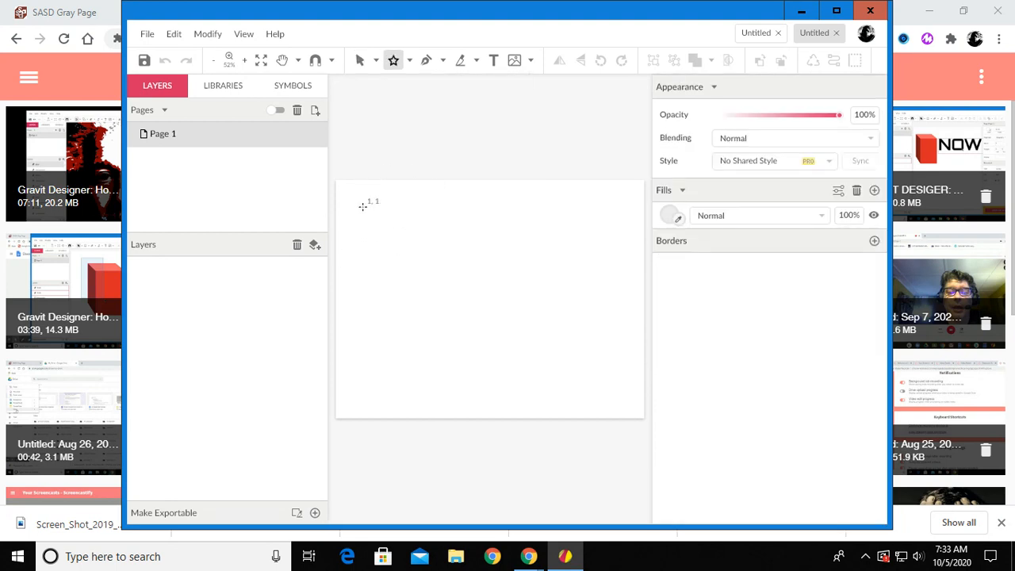
drag(363, 199, 373, 219)
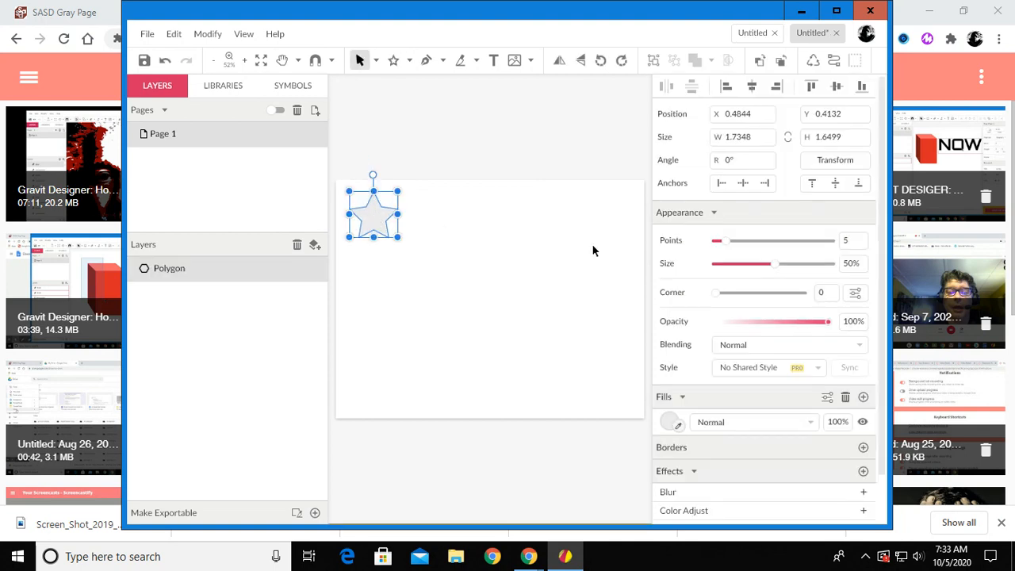
Fill the star with dark blue, about #0909AA, and deselect it
click(668, 422)
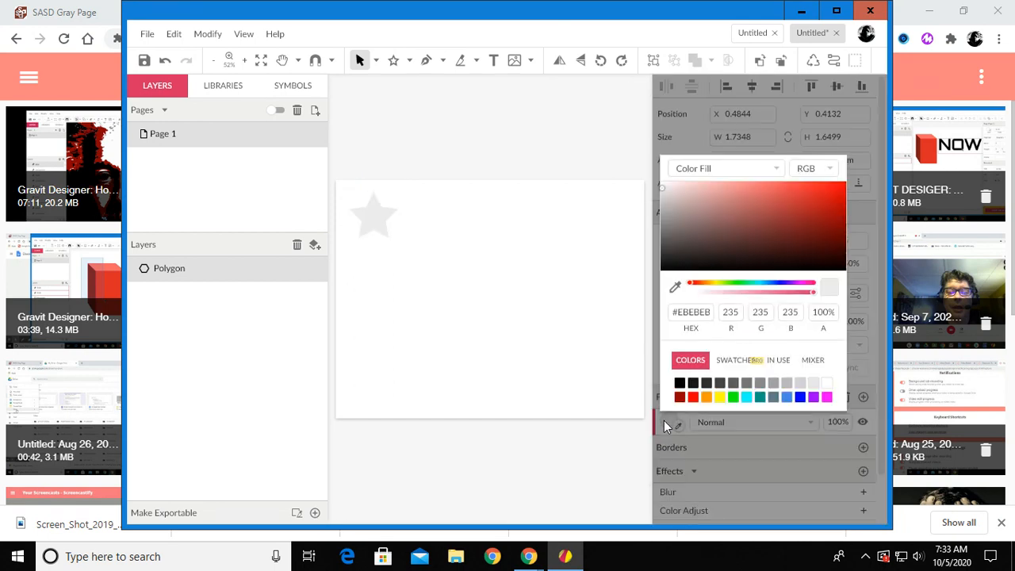
click(798, 399)
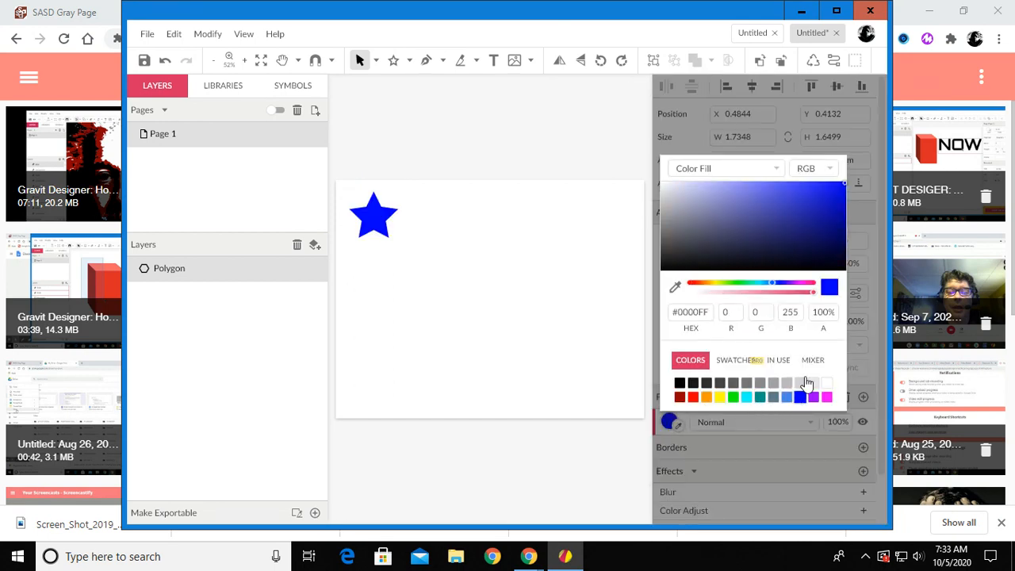
click(843, 245)
drag(843, 245, 836, 211)
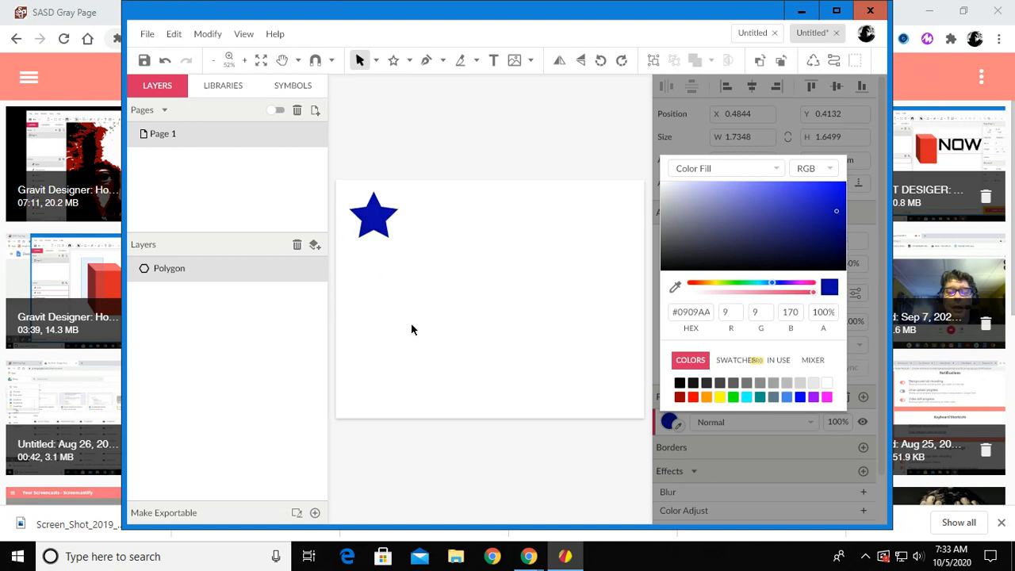
click(431, 476)
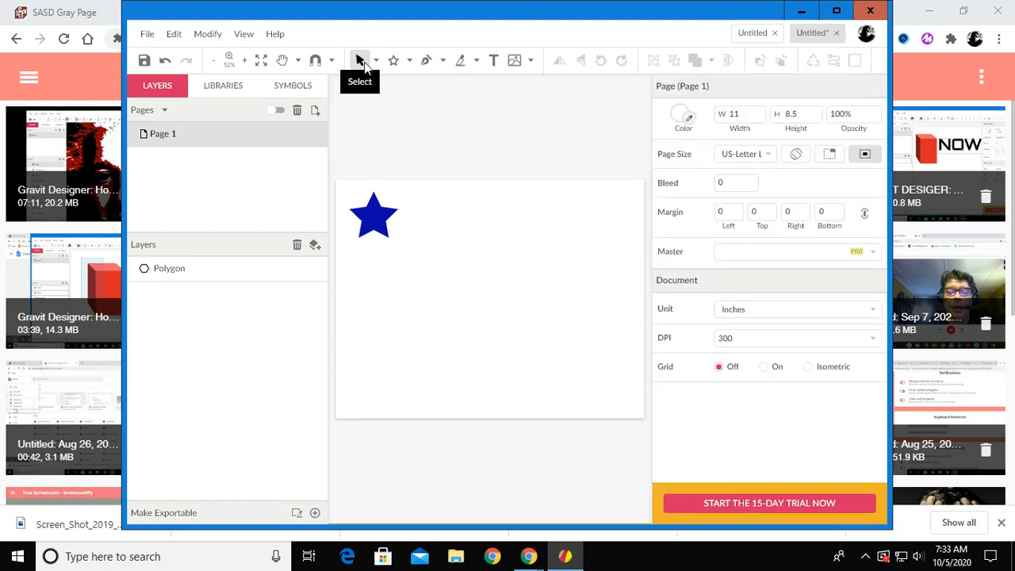
Copy the blue star, paste one duplicate, and place it beside the original at about X 2.71 in
click(376, 60)
click(391, 83)
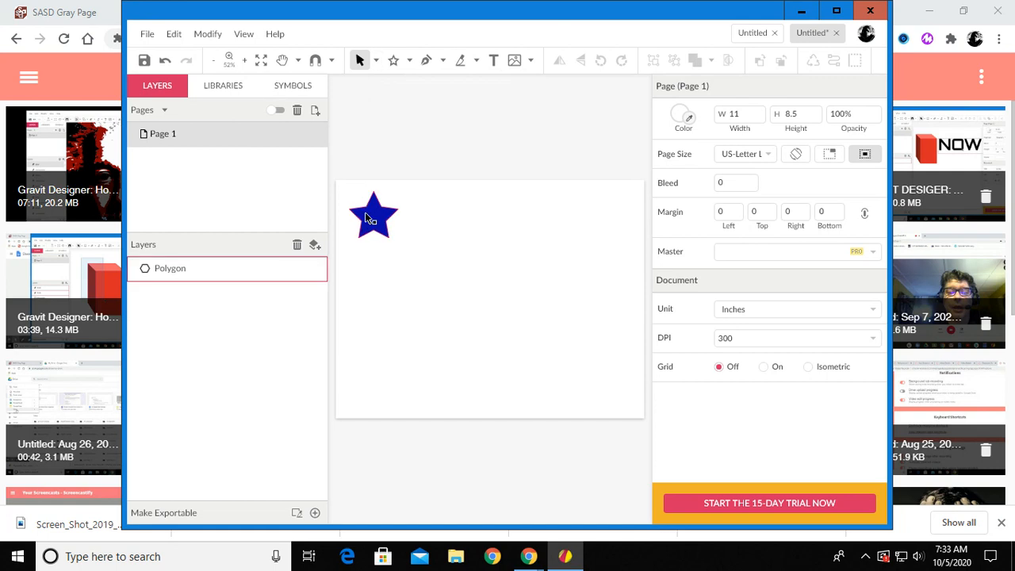
click(375, 222)
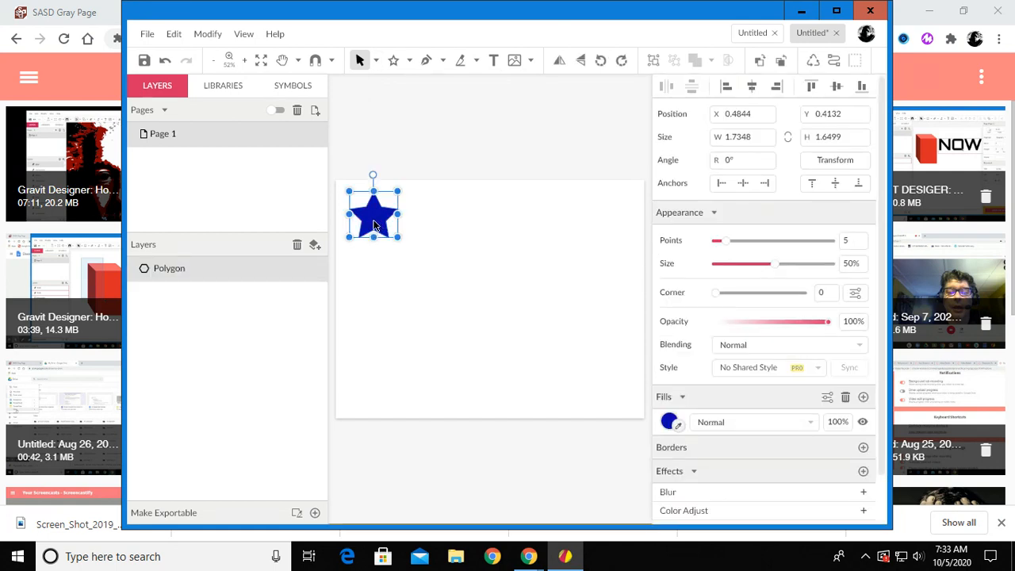
click(171, 35)
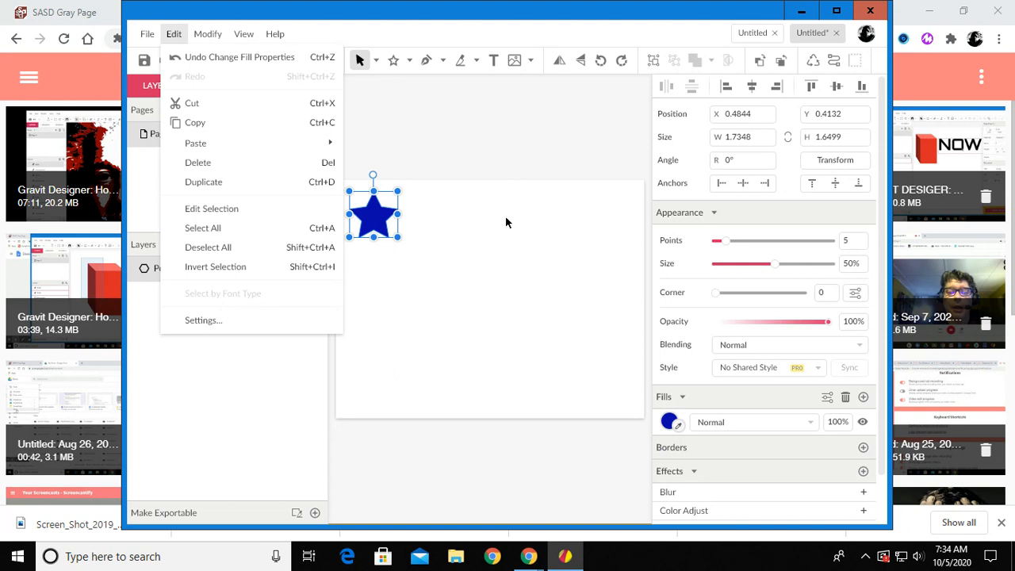
click(506, 223)
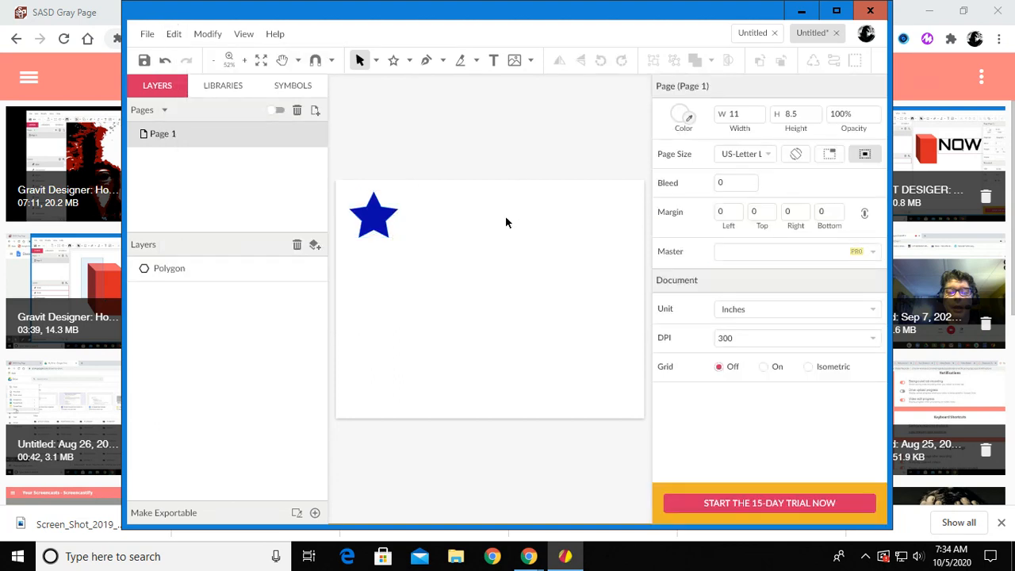
key(ctrl+v)
click(173, 34)
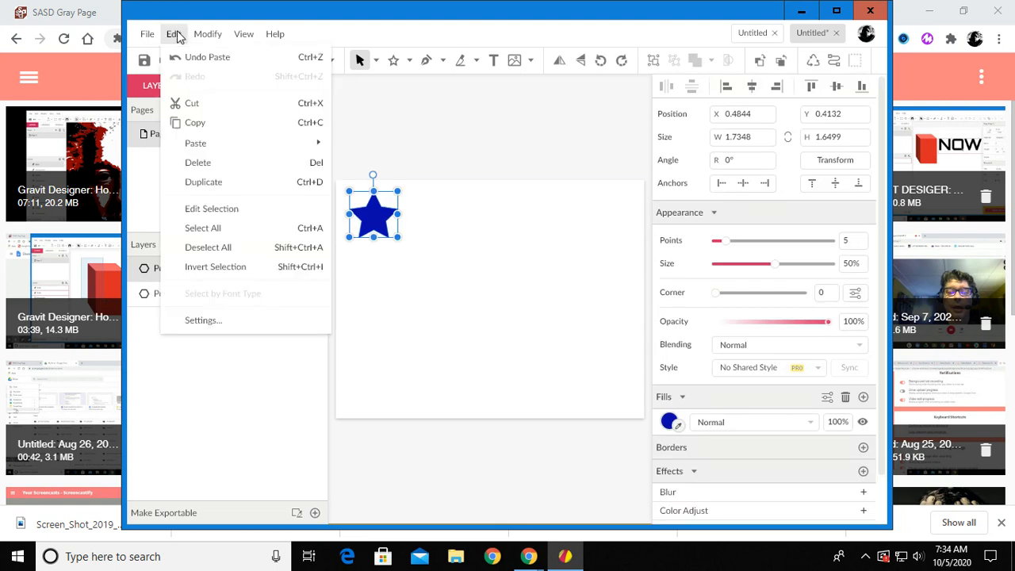
mouse_move(204, 141)
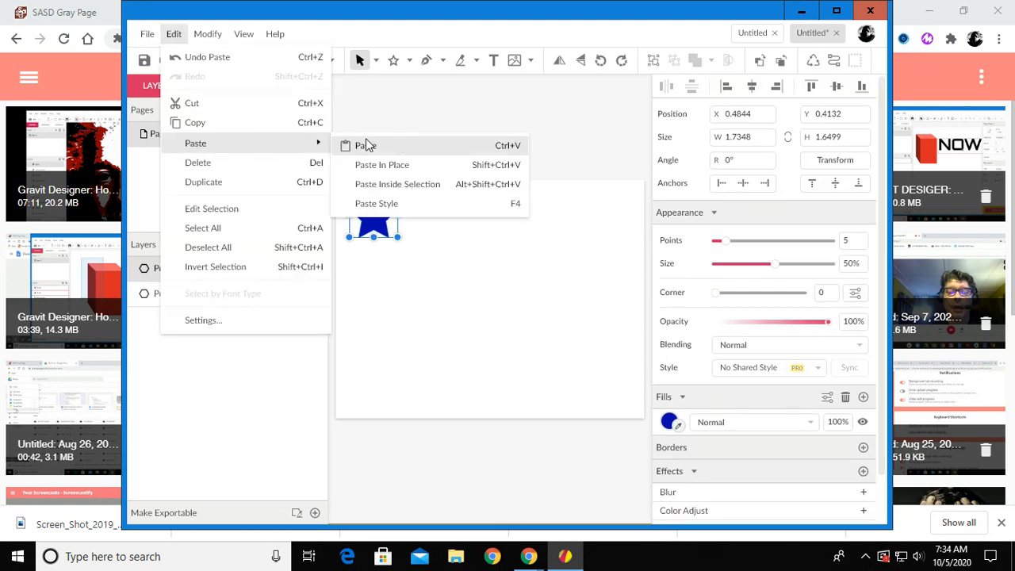
click(559, 168)
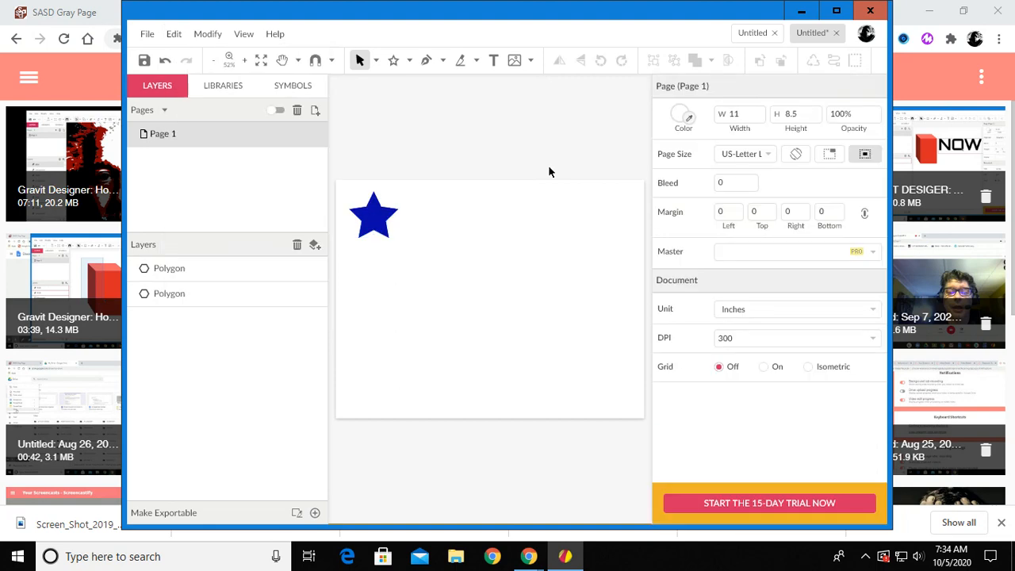
drag(383, 232, 445, 226)
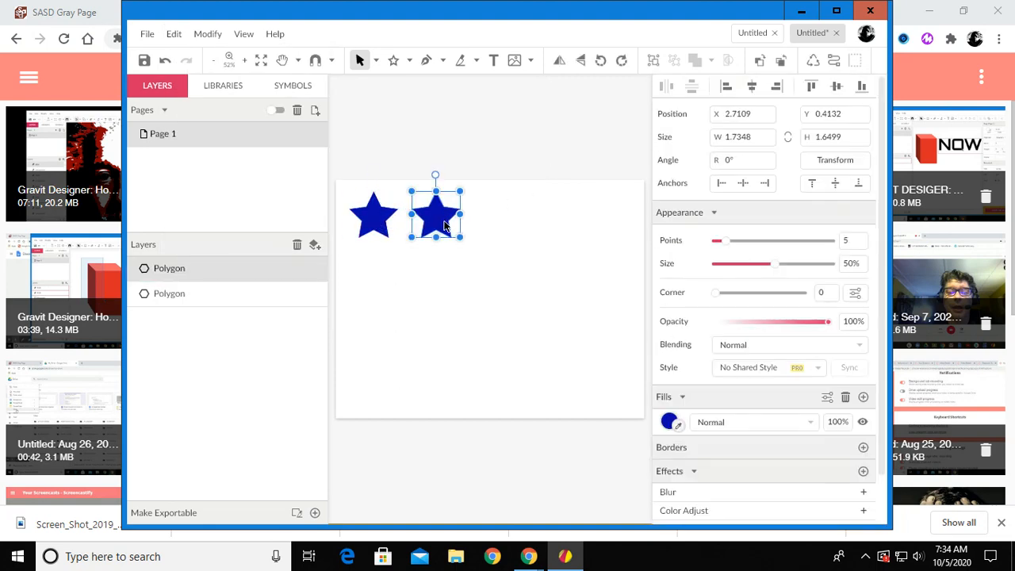
Paste three more star copies and place them along the row at about X 4.88, 7.16 and 9.23 in
key(ctrl+v)
drag(383, 226, 505, 225)
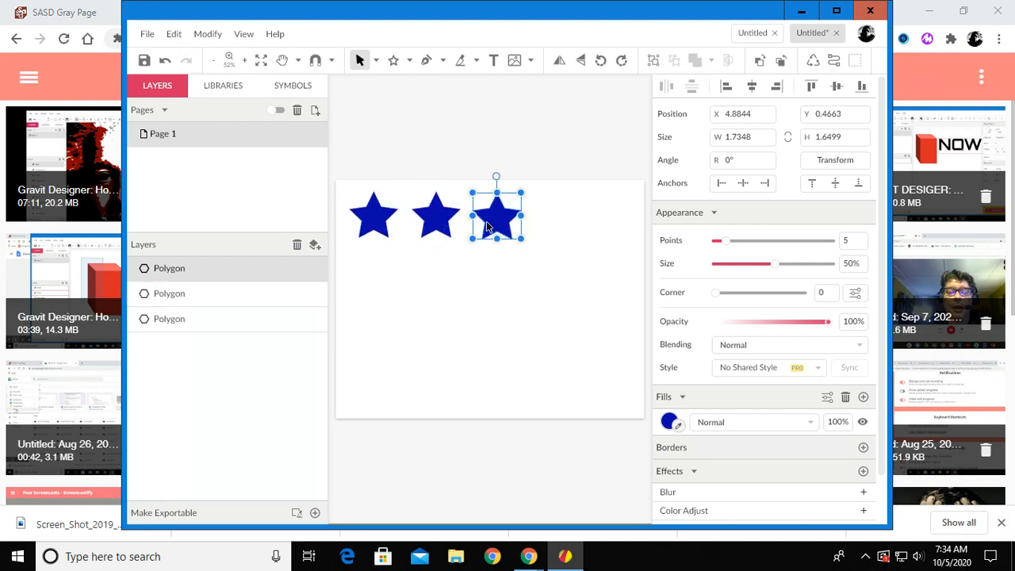
key(ctrl+v)
drag(383, 226, 569, 227)
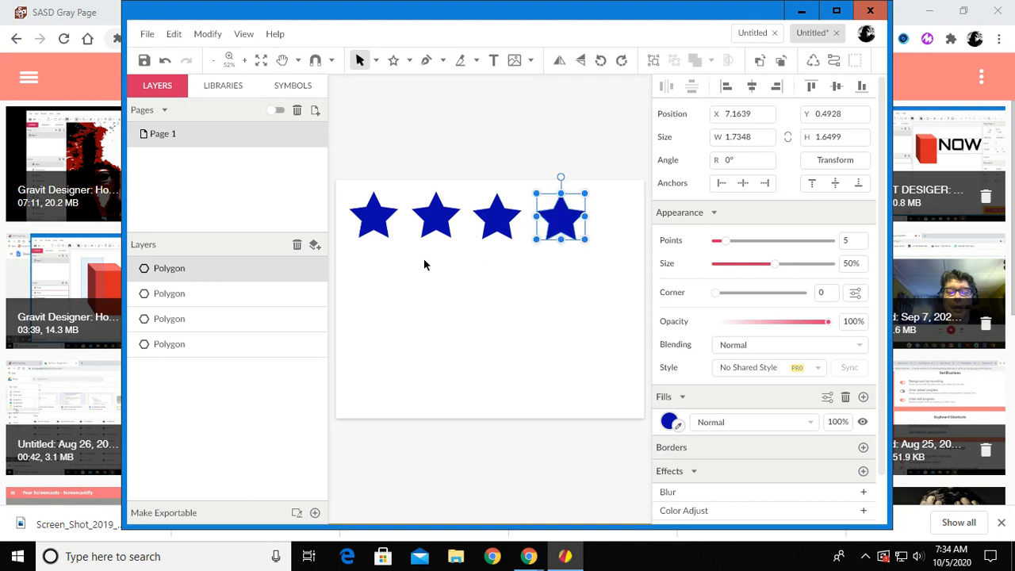
key(ctrl+v)
drag(387, 229, 631, 231)
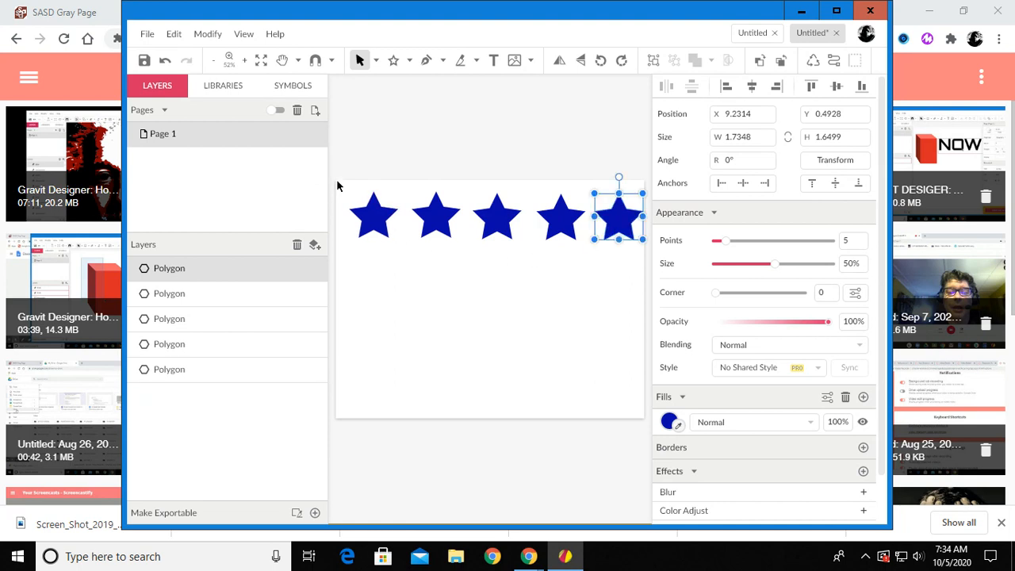
Select all five stars and align their top edges
drag(333, 168, 646, 258)
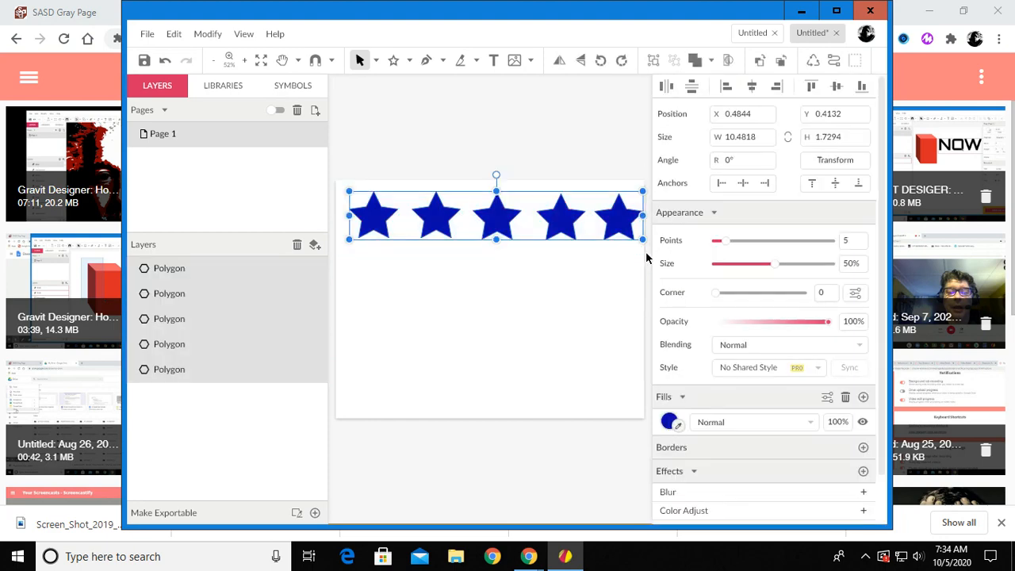
click(211, 35)
mouse_move(223, 83)
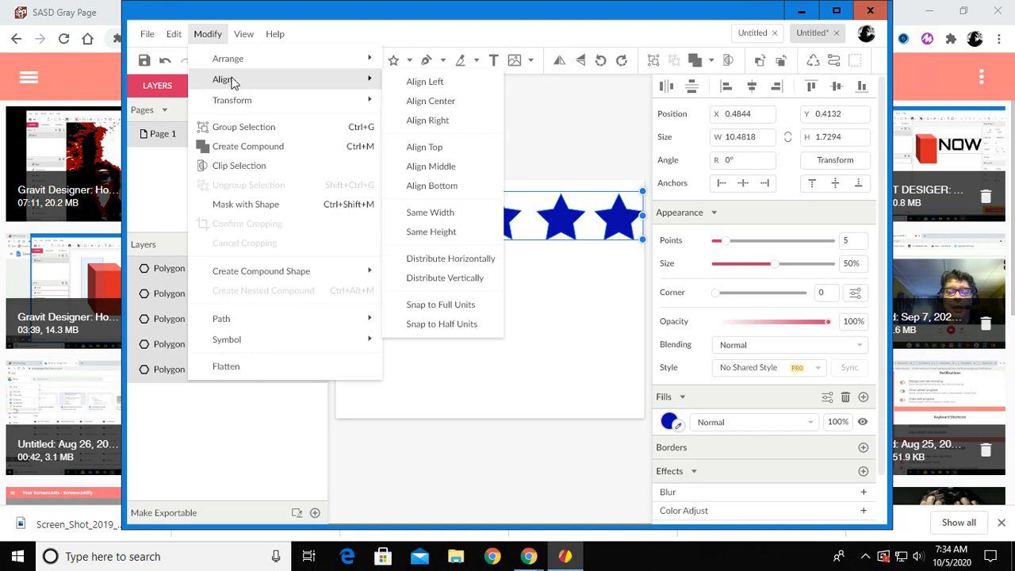
click(434, 147)
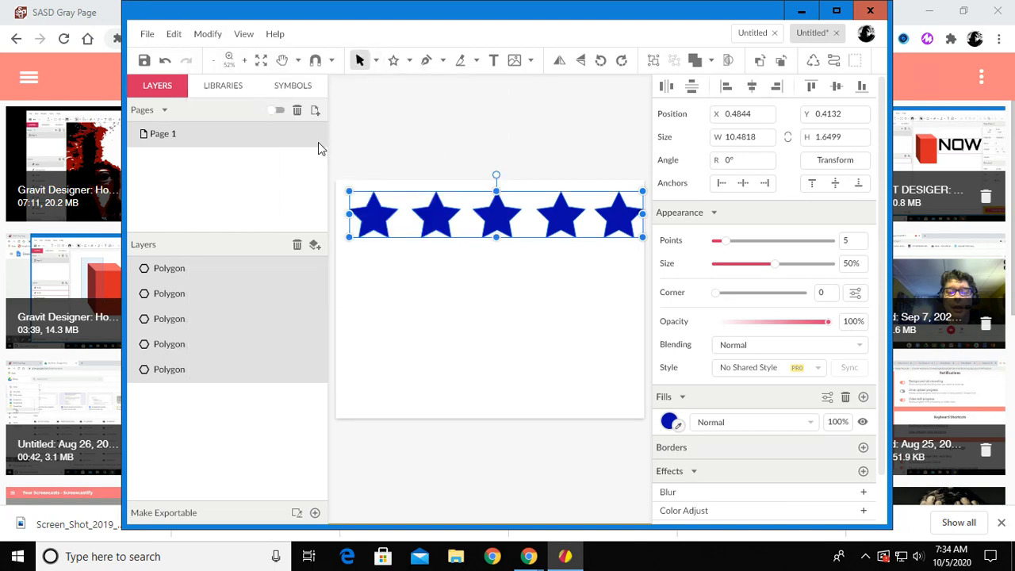
Distribute the five stars horizontally so they are evenly spaced along the row
click(214, 36)
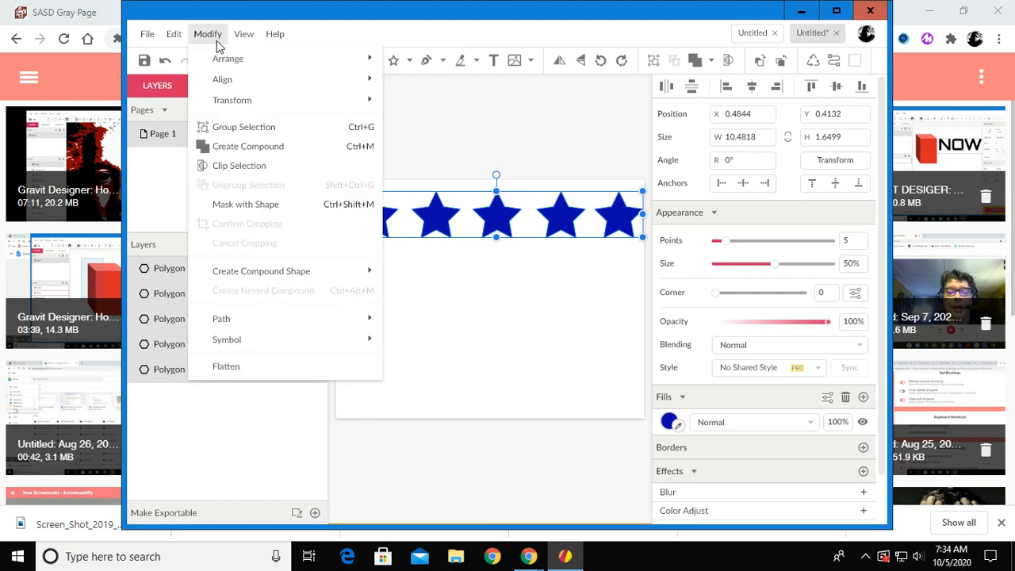
mouse_move(232, 85)
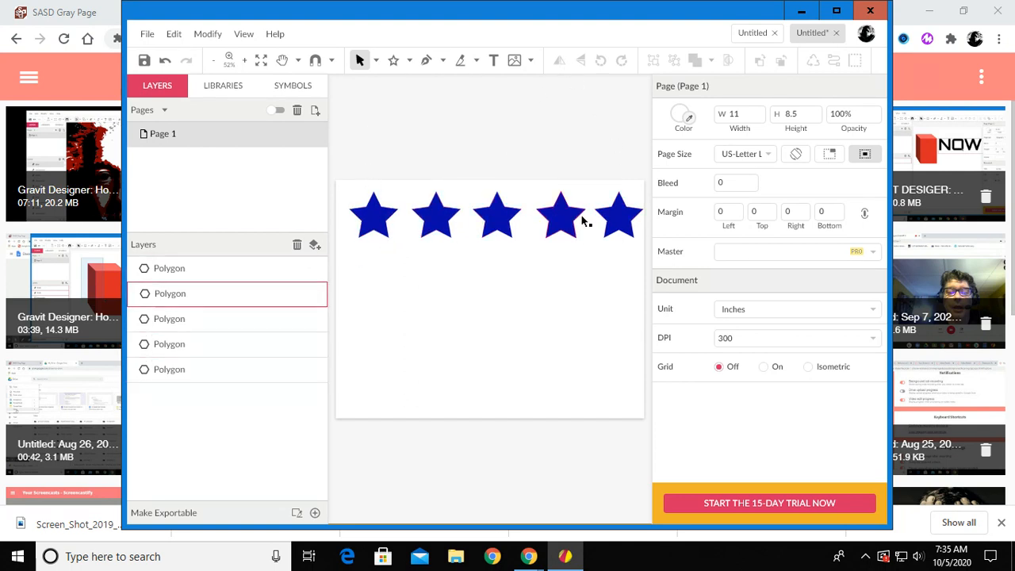
drag(346, 169, 644, 258)
click(207, 34)
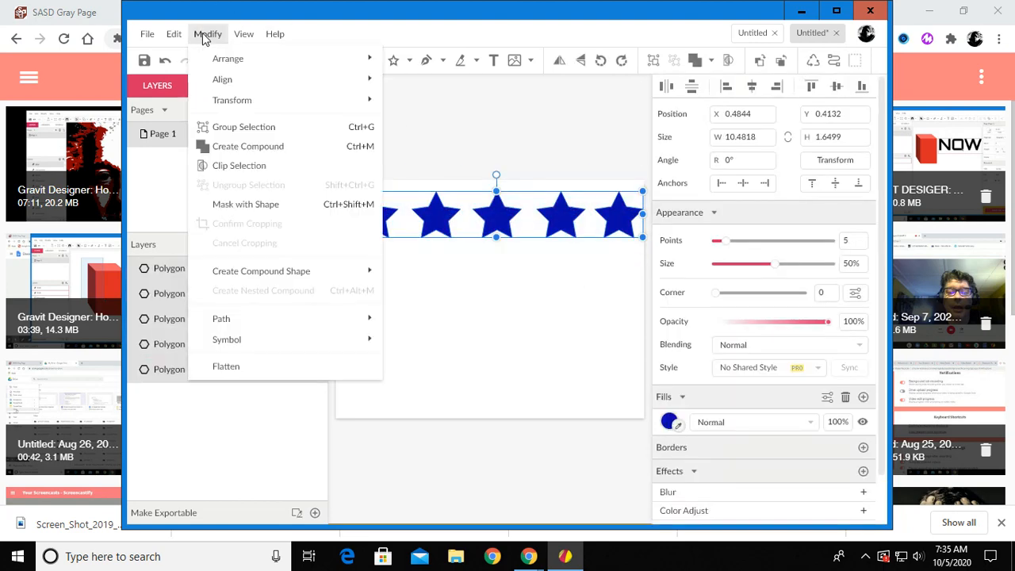
mouse_move(232, 107)
mouse_move(234, 84)
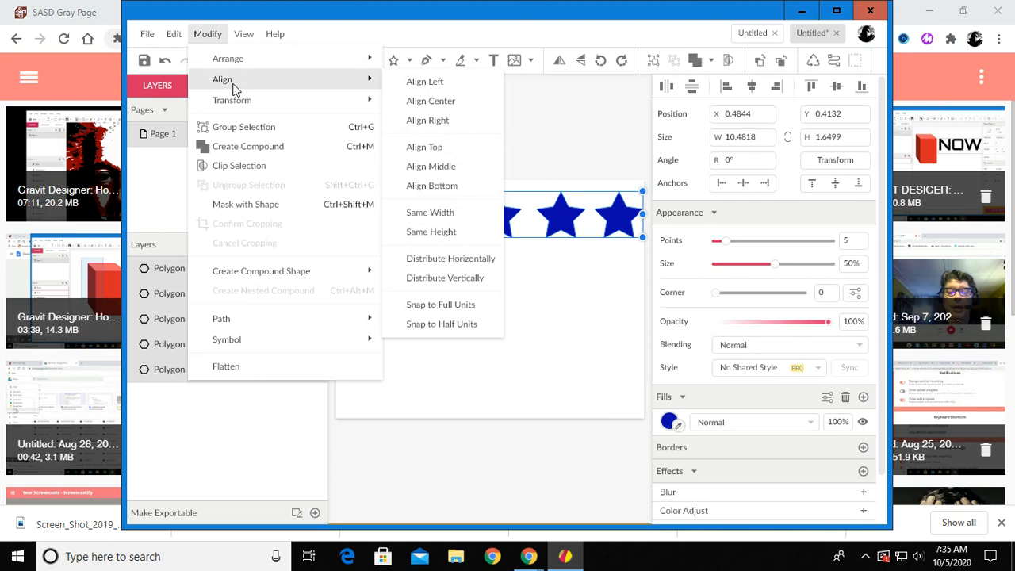
click(462, 260)
click(455, 258)
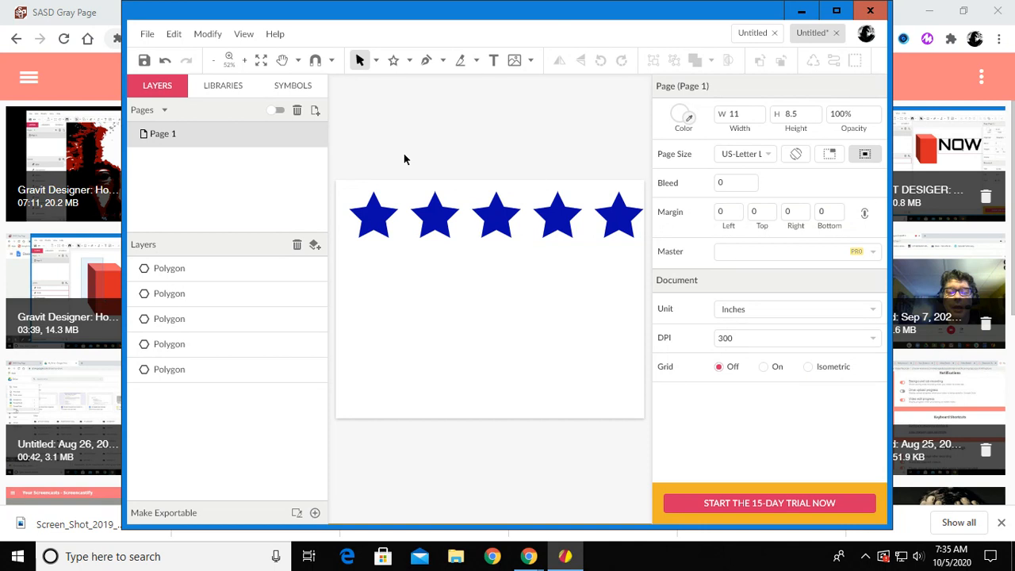
Group the five stars and move the group slightly down to about X 0.35, Y 0.73 in
drag(341, 173, 643, 274)
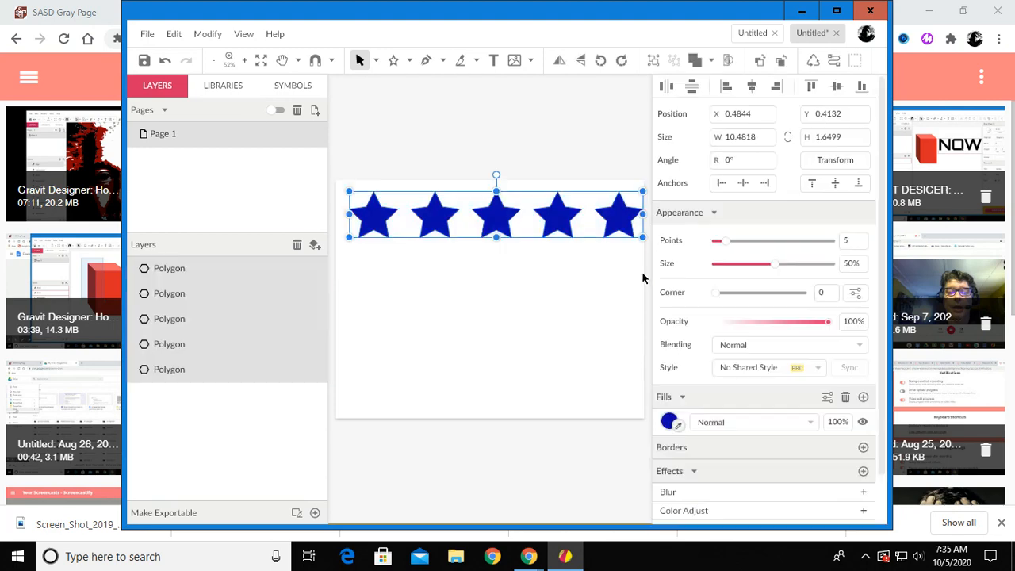
click(206, 36)
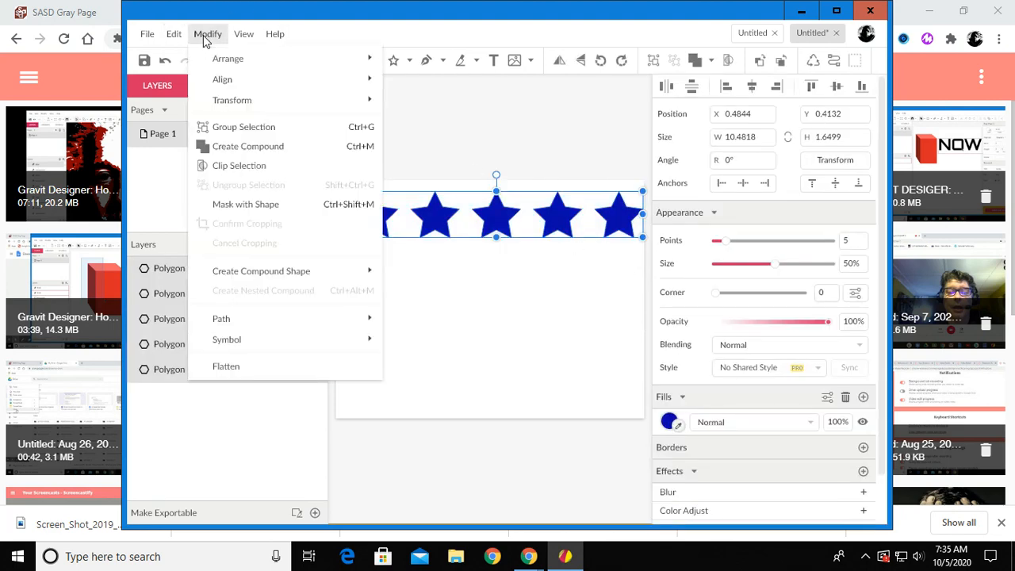
click(244, 130)
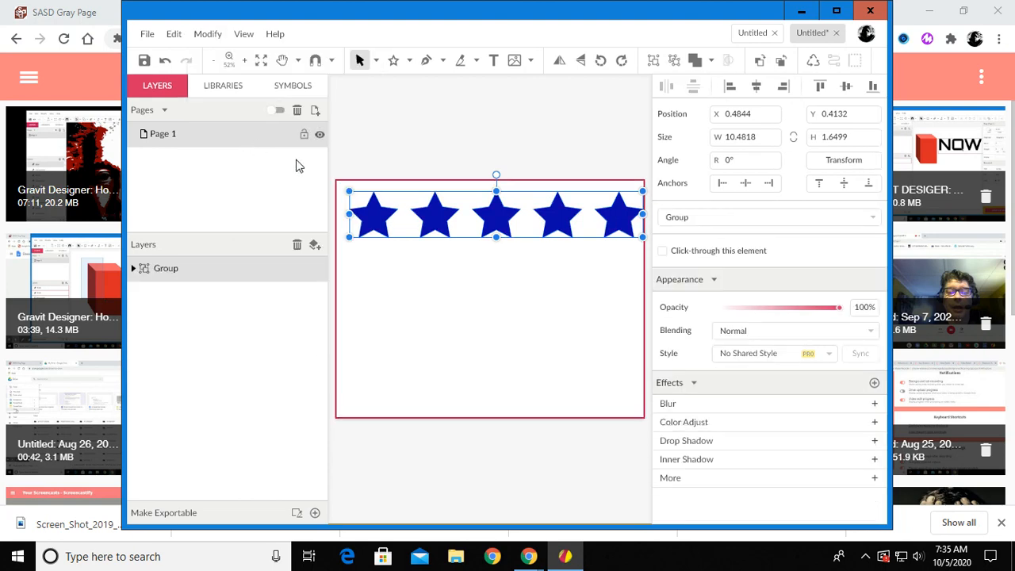
click(416, 159)
mouse_move(431, 218)
mouse_down()
mouse_move(433, 258)
mouse_move(428, 226)
mouse_up()
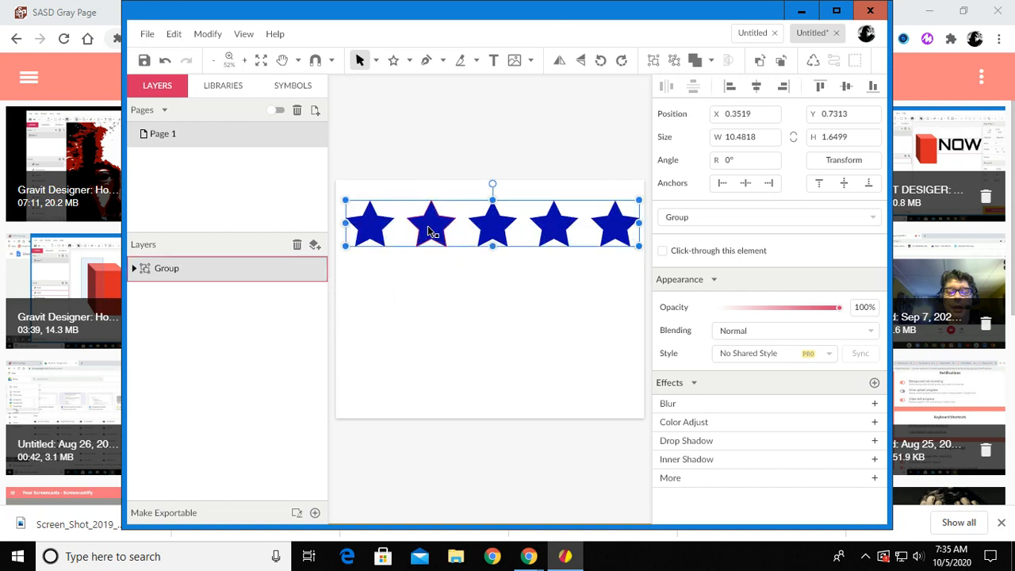
Duplicate the star row three times, placing the copies below one another at about Y 2.88 in, Y 4.95 in and near the page's bottom edge
key(ctrl+d)
drag(444, 228, 444, 291)
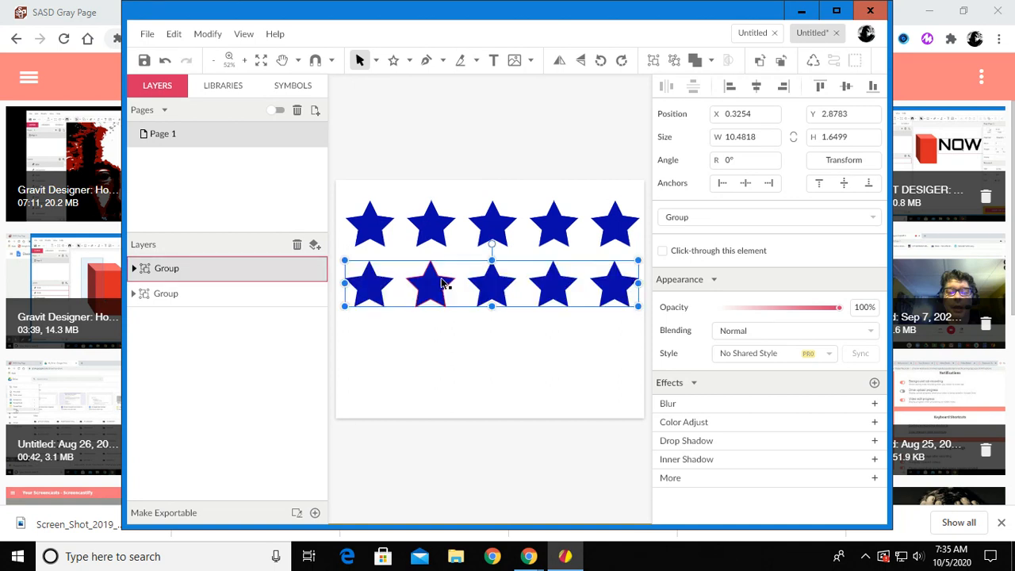
key(ctrl+d)
drag(437, 284, 436, 346)
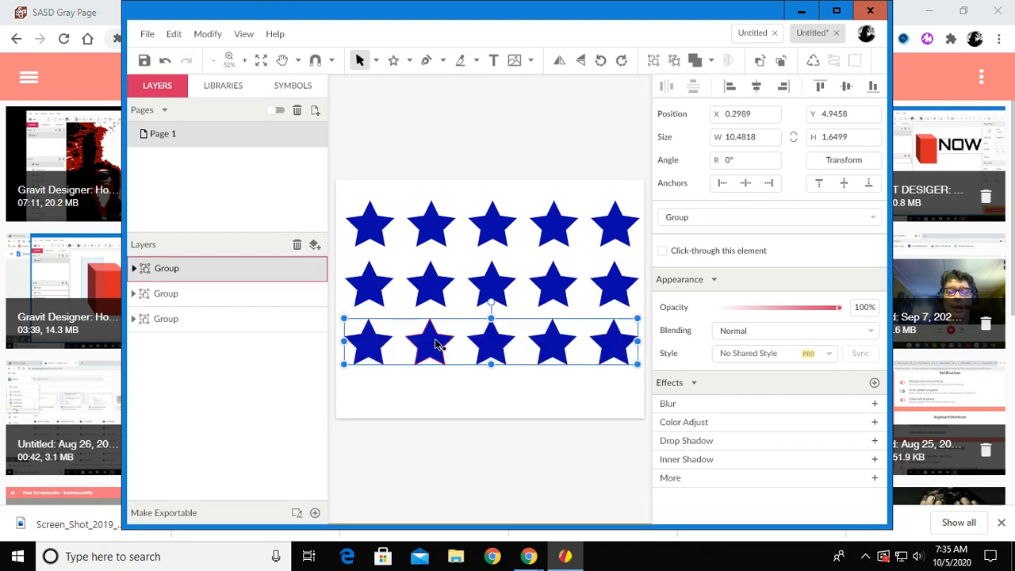
key(ctrl+d)
drag(437, 336, 437, 389)
Move the top star row up to about Y 0.36 in, raise the third row, and shift the bottom row to about Y 6.56 in
drag(369, 232, 373, 225)
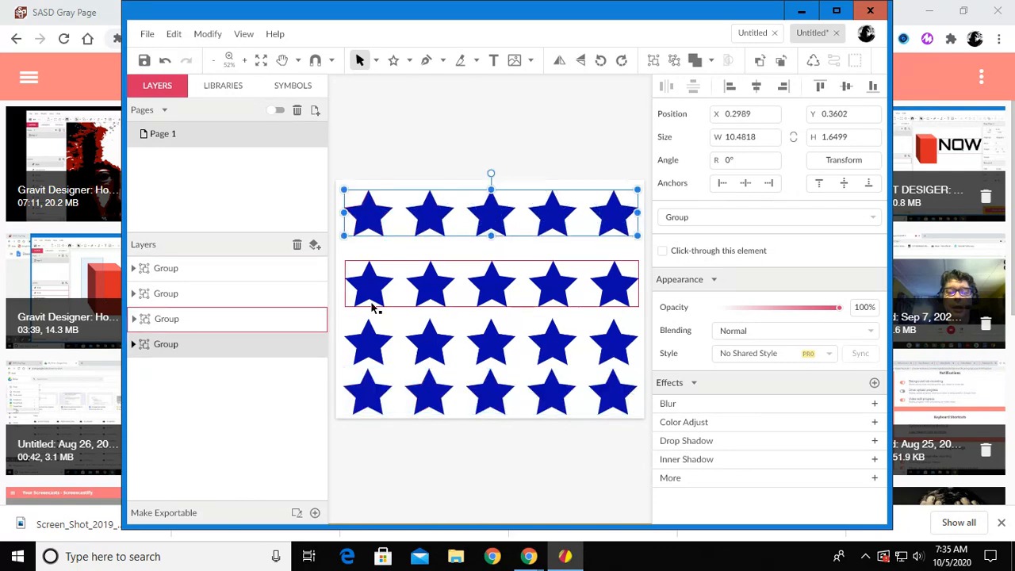
drag(369, 359, 370, 349)
drag(365, 392, 363, 394)
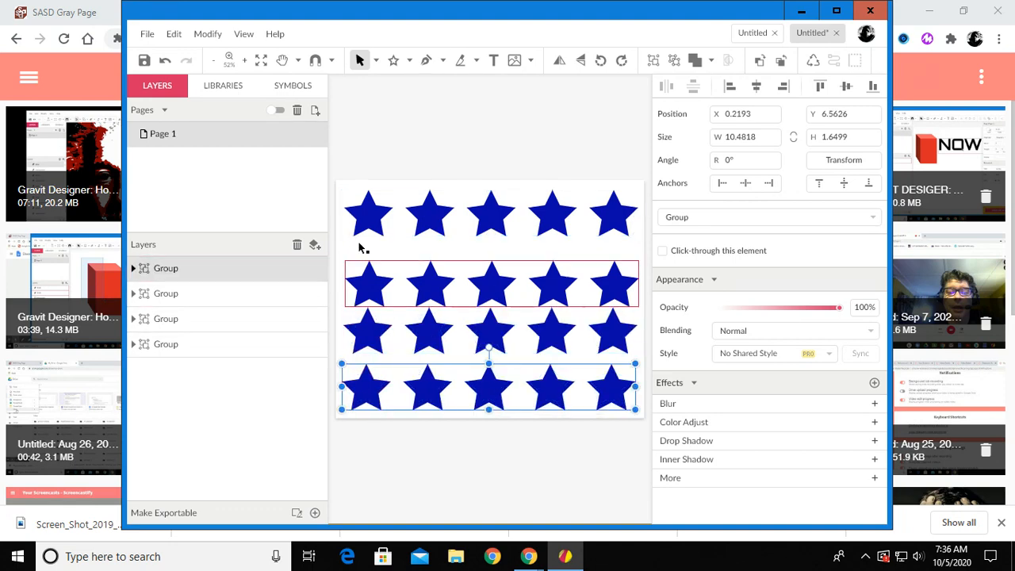
Select all four star rows and align their left edges
drag(344, 156, 632, 442)
click(214, 35)
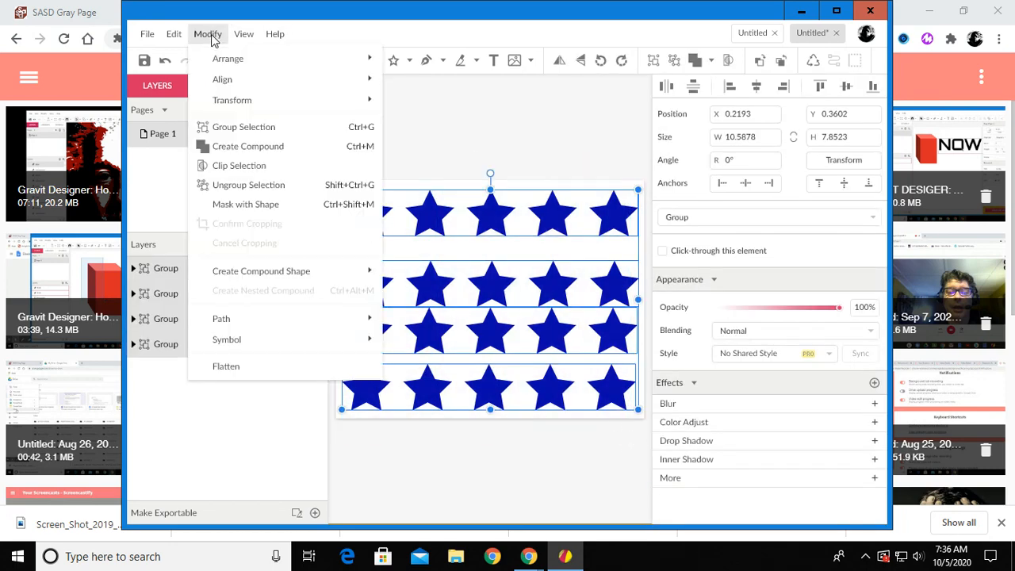
mouse_move(213, 84)
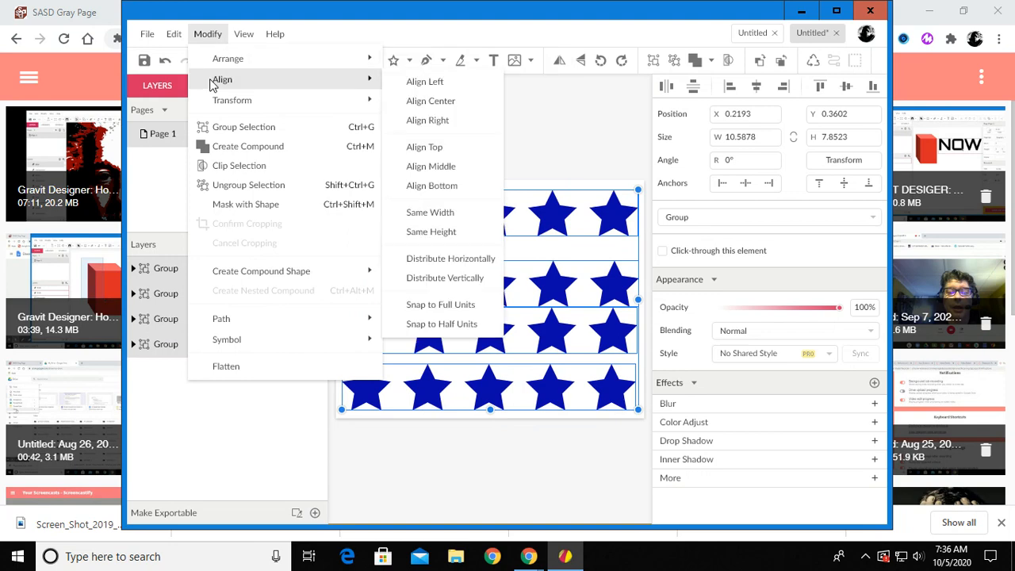
click(421, 82)
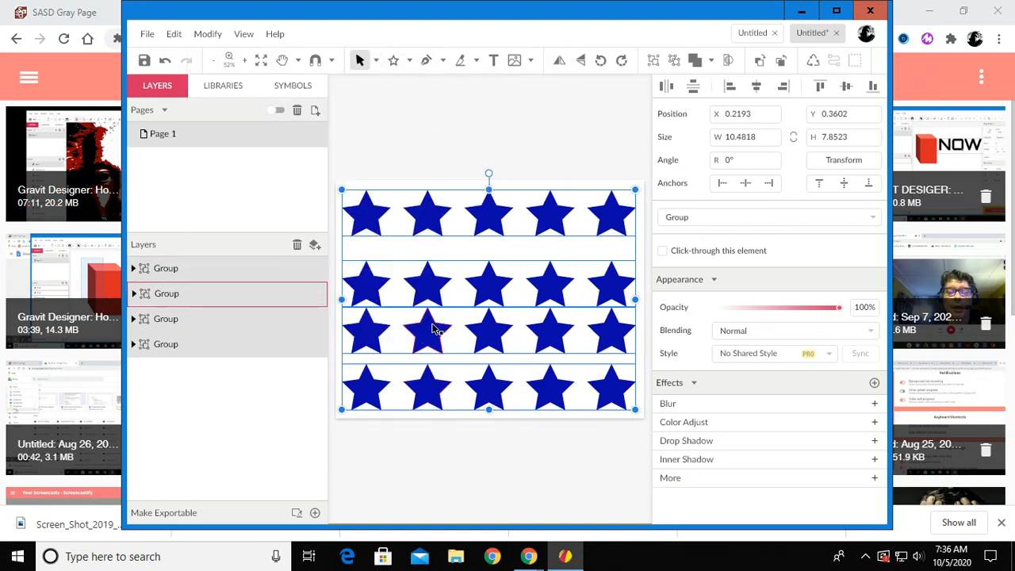
Distribute the four star rows vertically so they are evenly spaced, and clear the selection
click(207, 34)
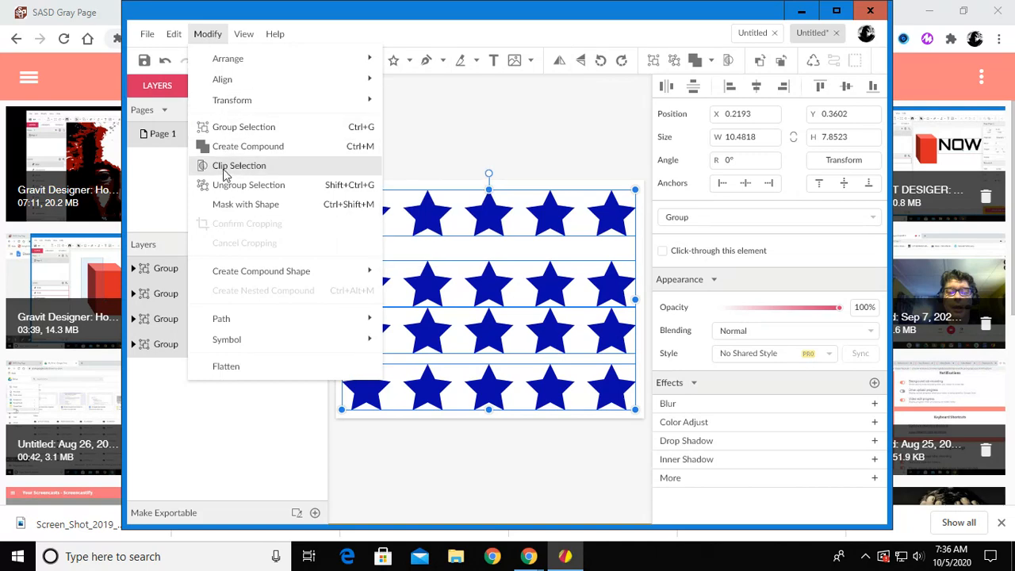
mouse_move(228, 107)
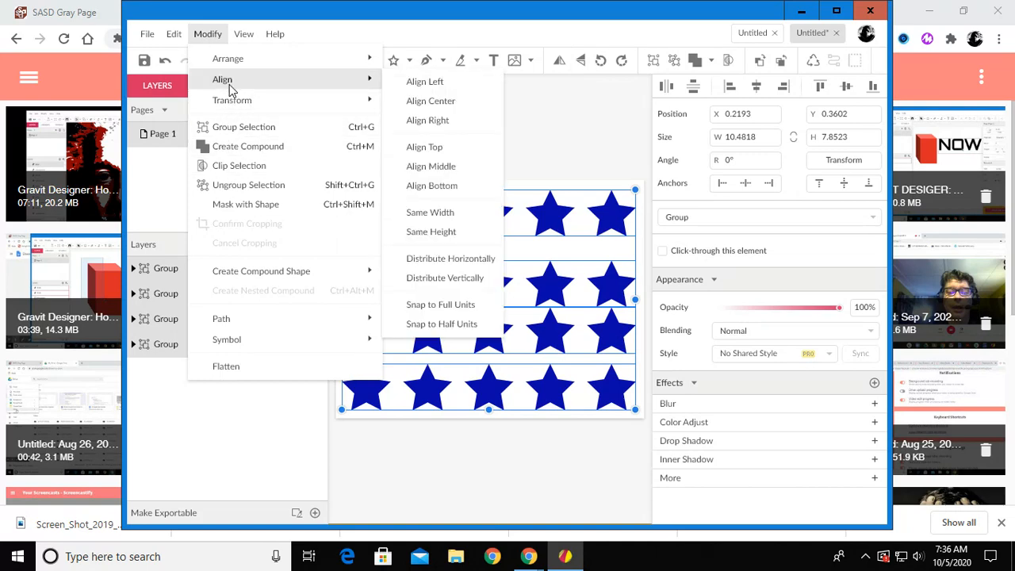
mouse_move(343, 84)
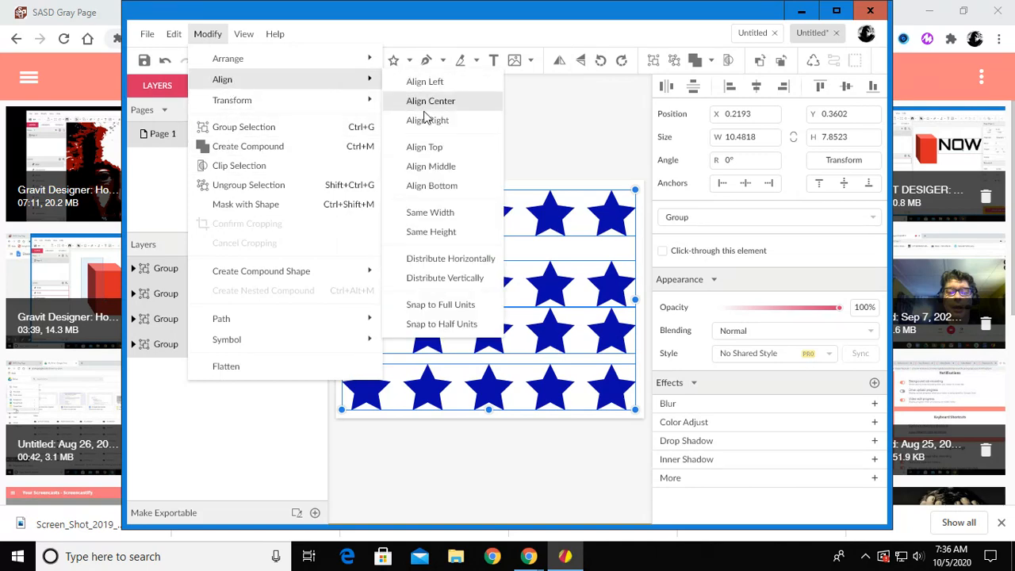
click(440, 279)
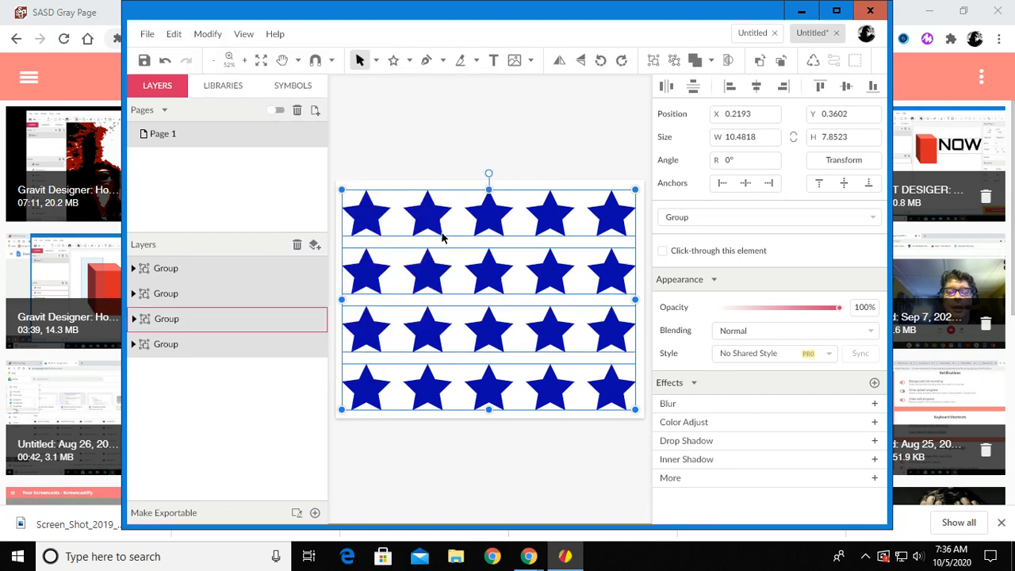
click(426, 147)
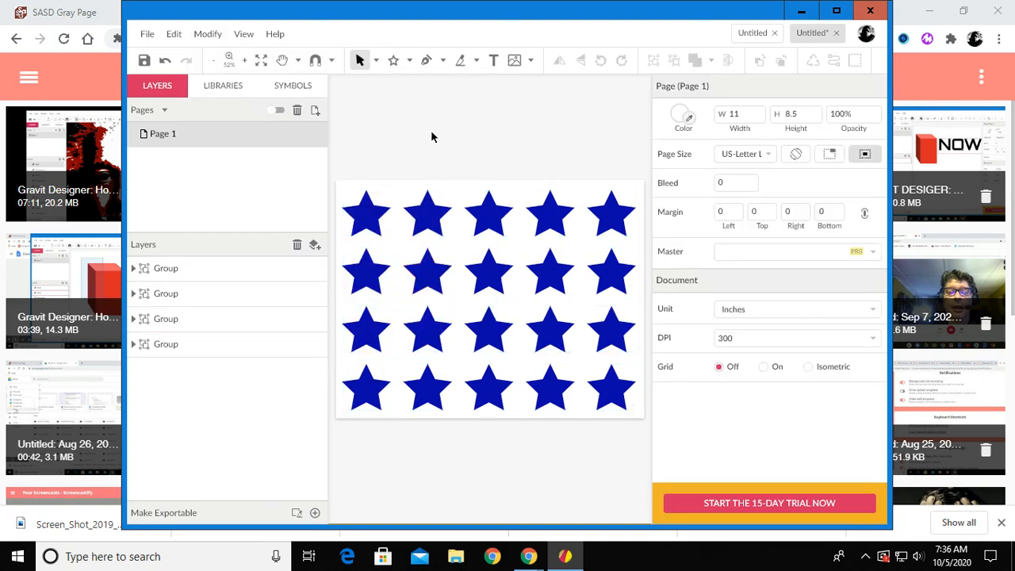
Combine the four star rows into a single group
drag(338, 176, 637, 448)
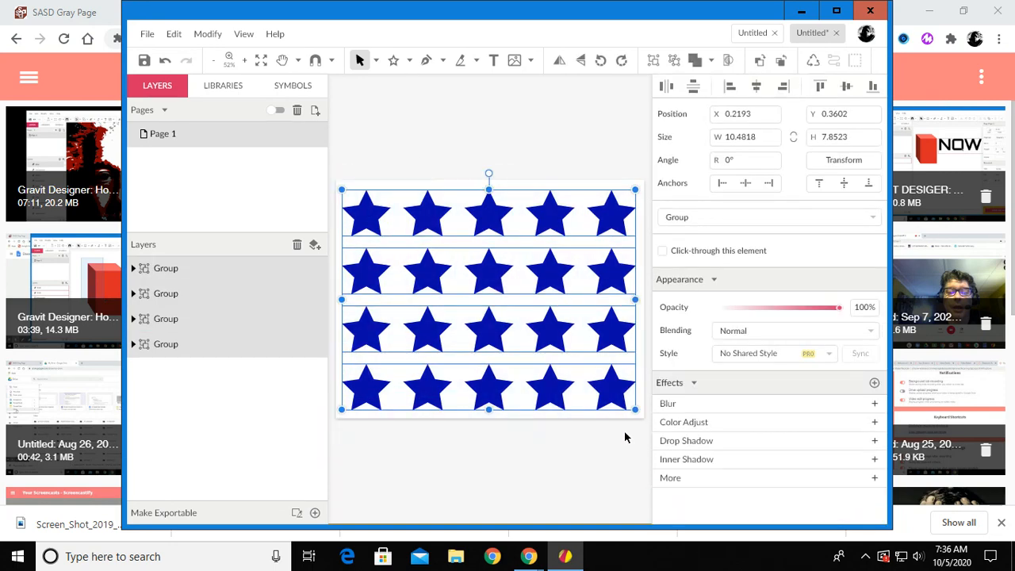
drag(205, 24, 206, 28)
click(202, 41)
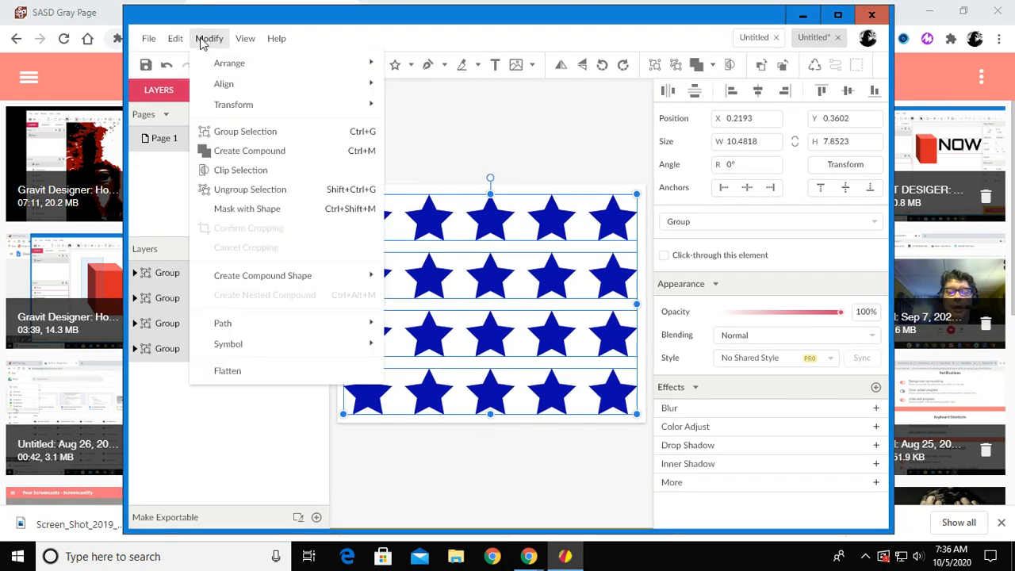
click(230, 131)
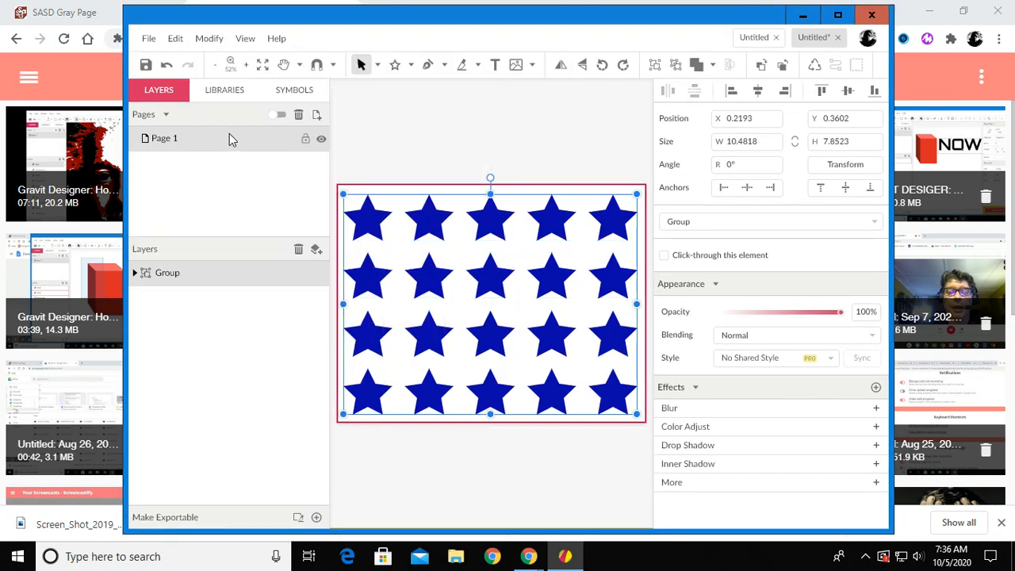
click(398, 136)
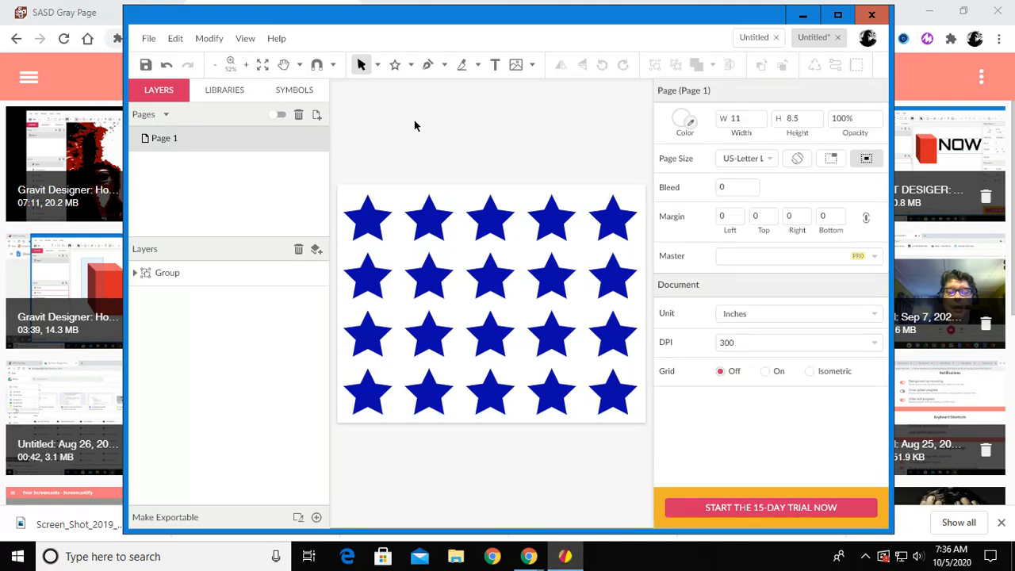
Draw a rectangle about 10.95 by 1.54 in across the page's top edge and fill it with dark red #980000
click(395, 66)
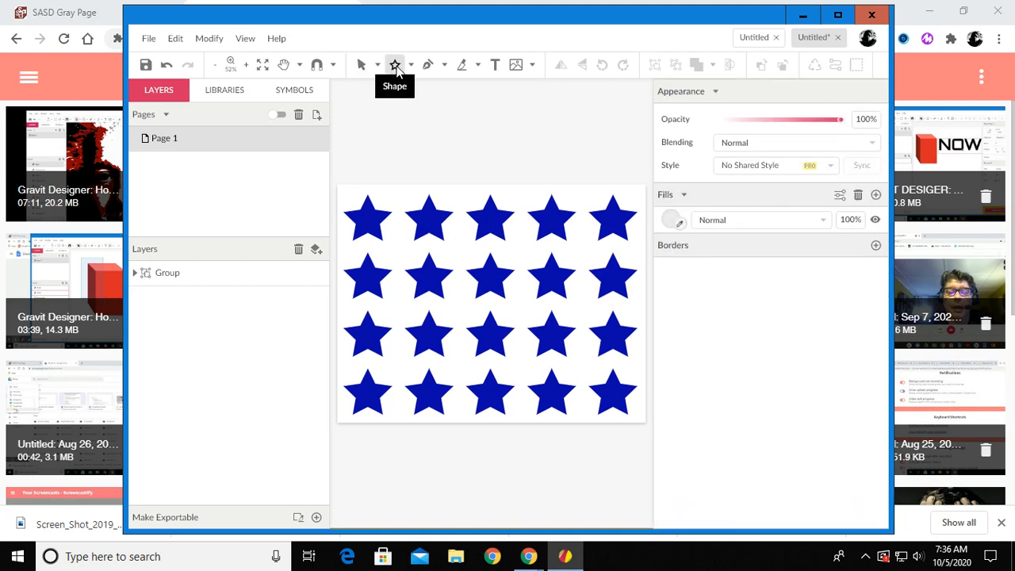
click(410, 64)
click(421, 104)
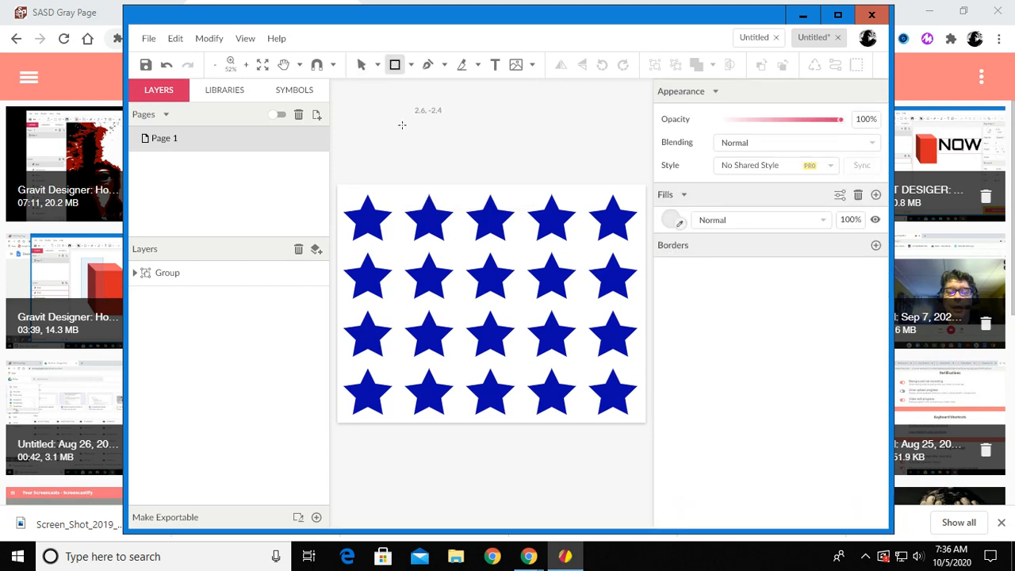
drag(338, 184, 645, 230)
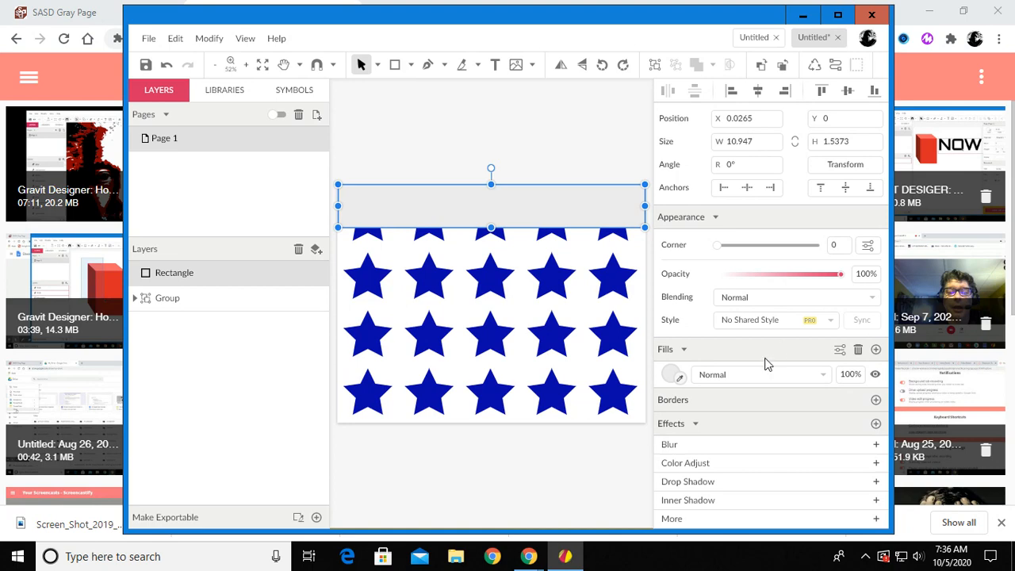
click(672, 375)
click(682, 350)
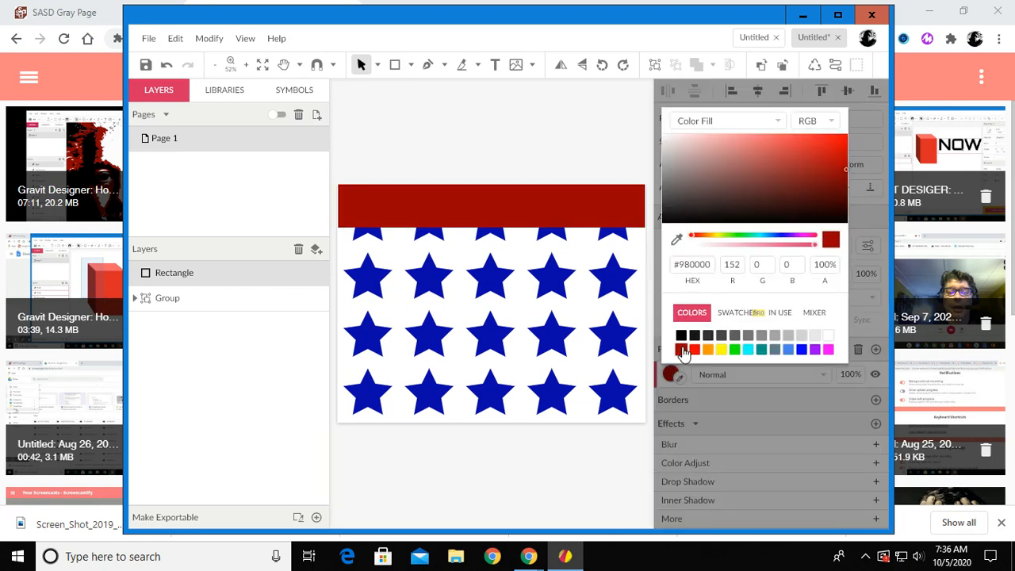
Duplicate the red stripe twice, placing the copies below it at about Y 2.6 in and Y 5.0 in
click(491, 220)
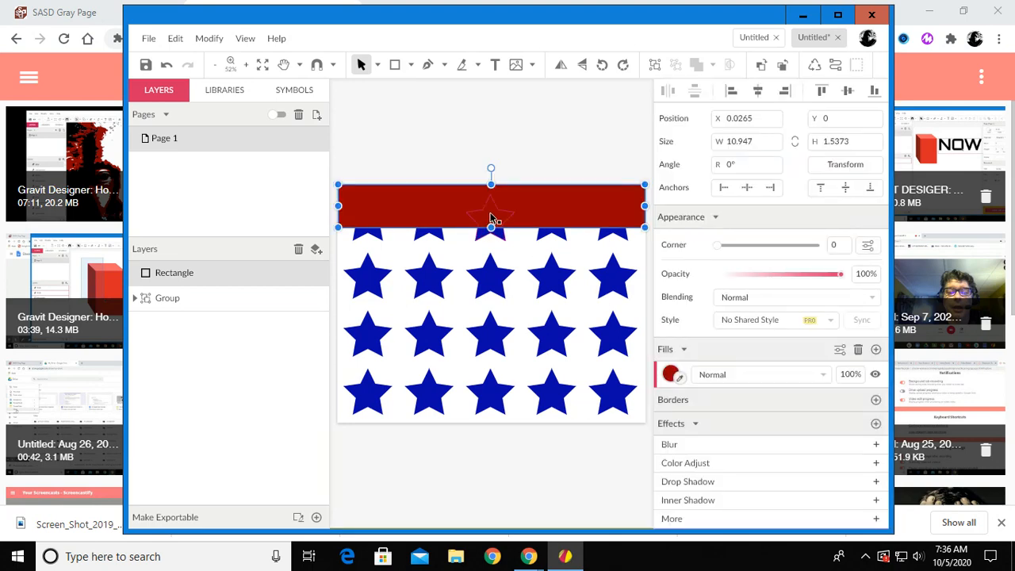
key(ctrl+d)
drag(471, 224, 468, 289)
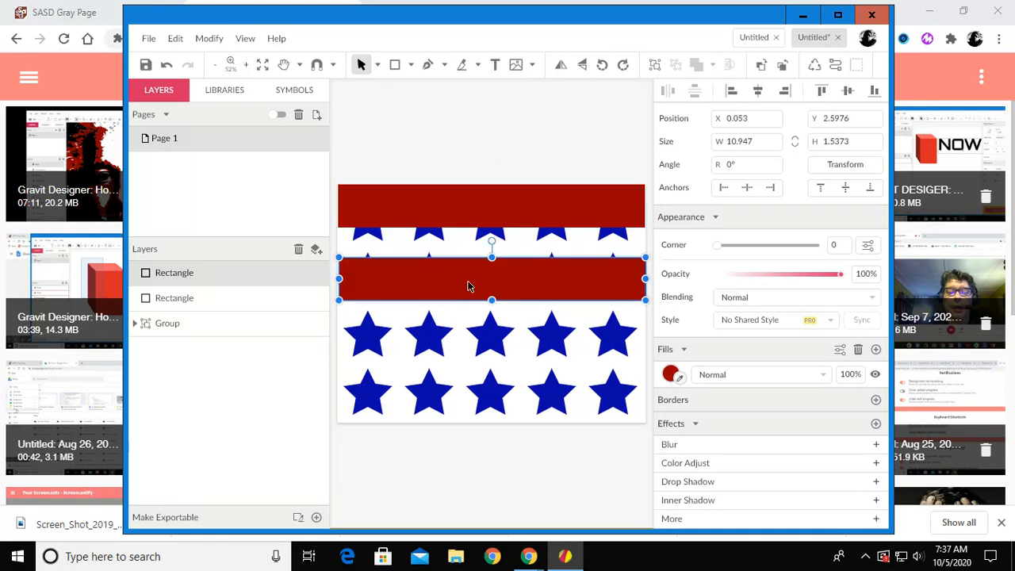
key(ctrl+d)
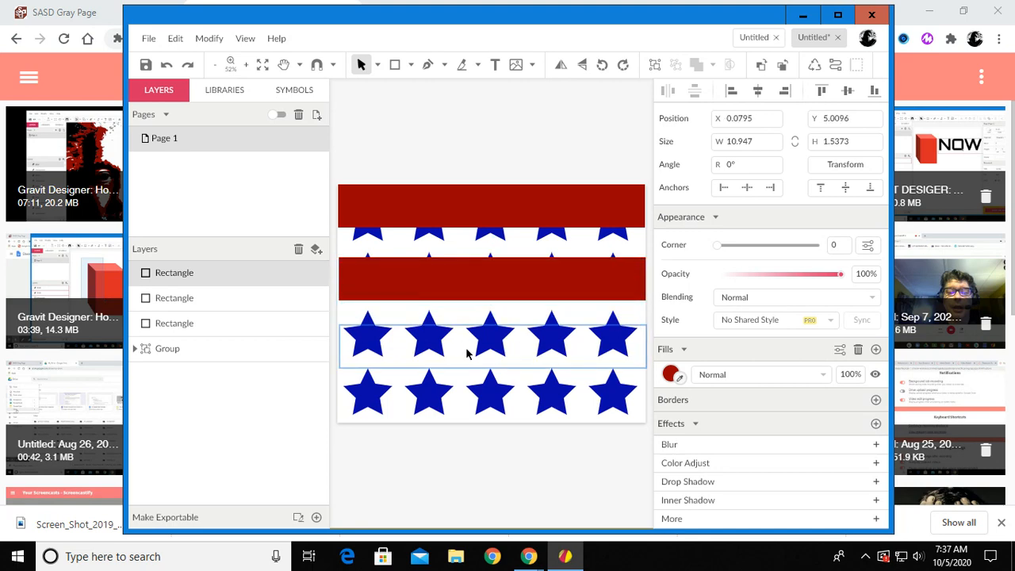
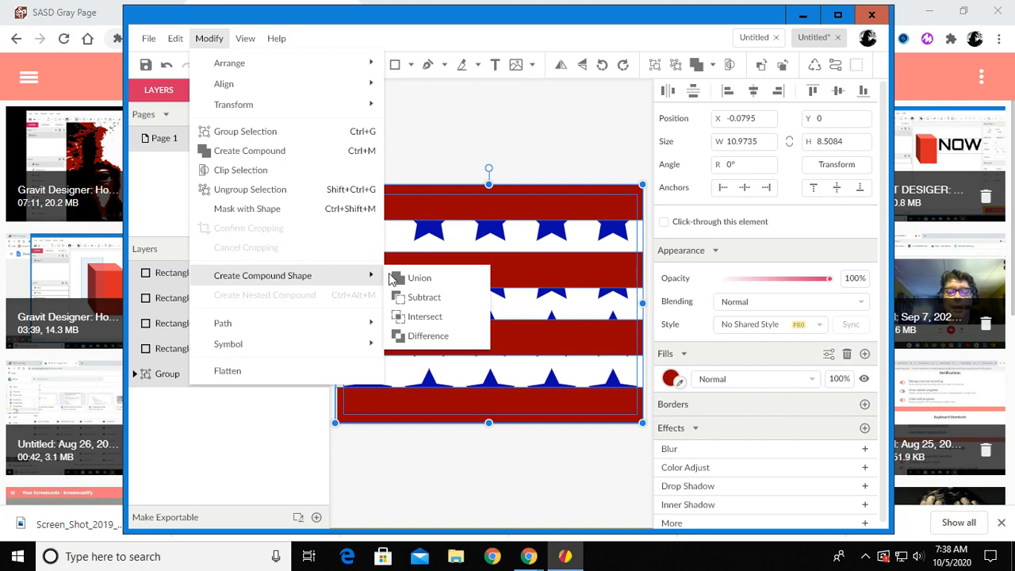
Combine the four red stripes and the star group into a Difference compound shape
click(429, 336)
click(420, 145)
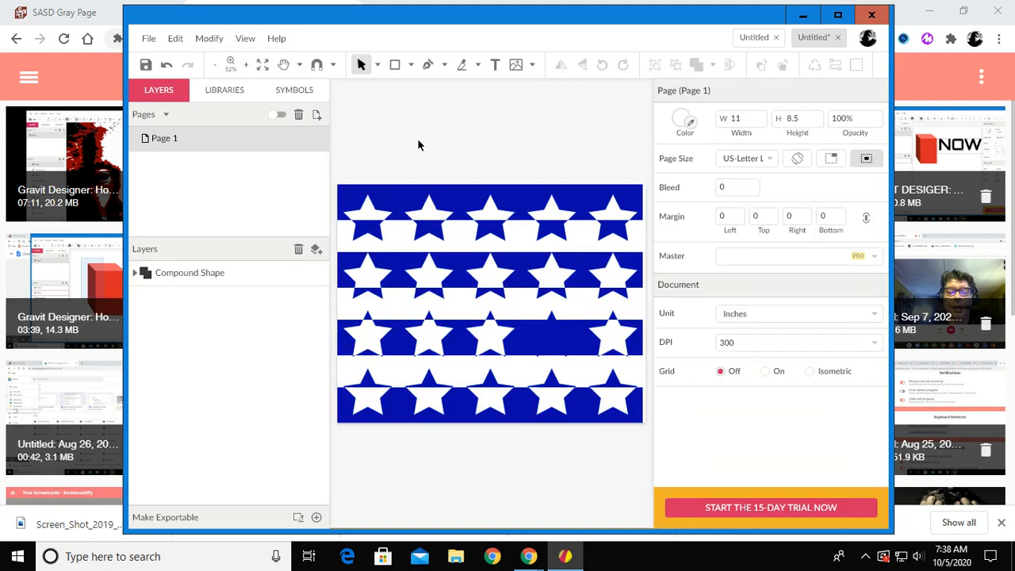
Use the Subselect tool to pick the third stripe and the third row's fourth star, and combine them into a nested compound shape
click(562, 344)
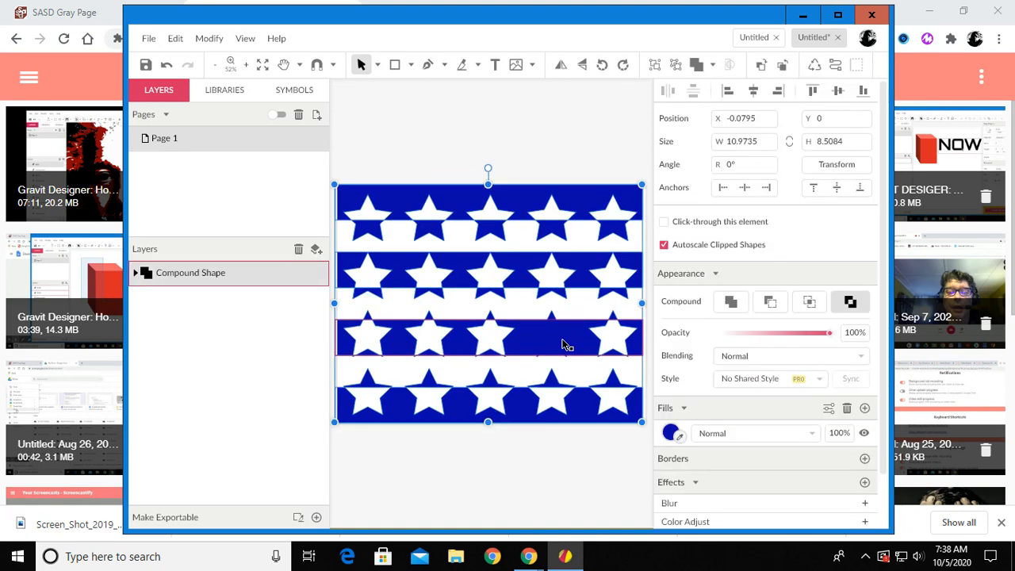
double_click(553, 344)
click(368, 111)
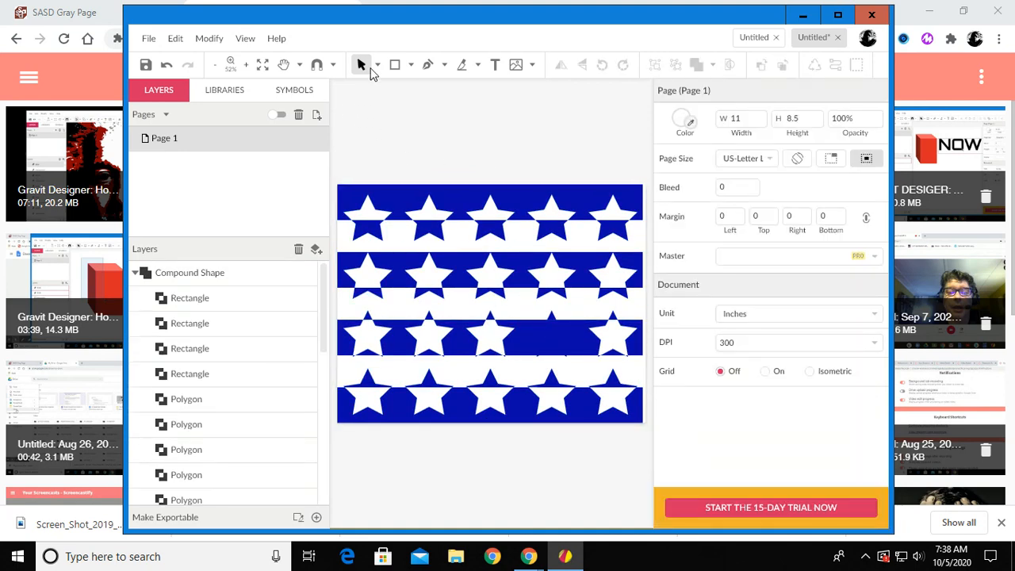
click(380, 65)
click(389, 106)
click(555, 342)
click(554, 341)
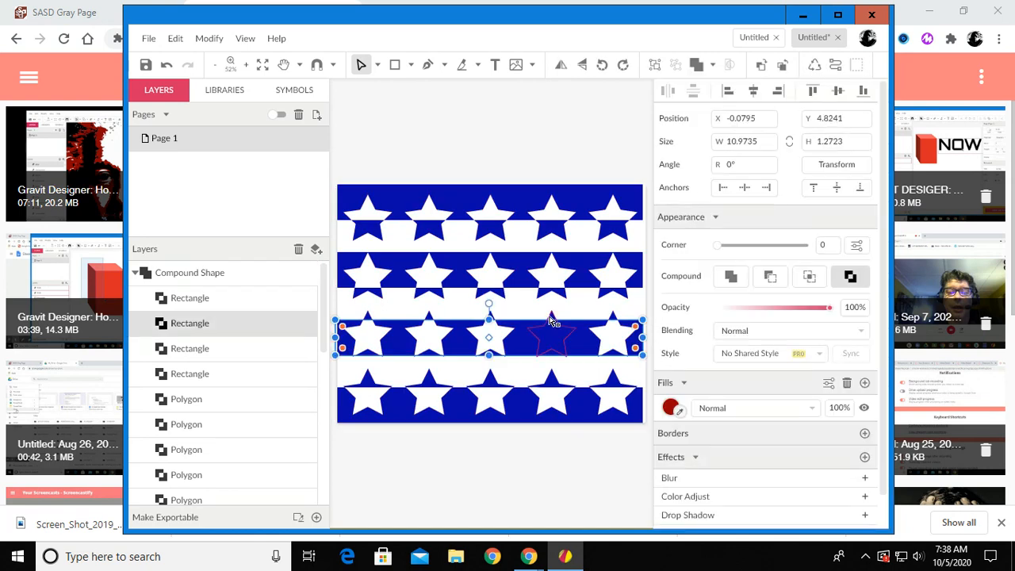
click(555, 325)
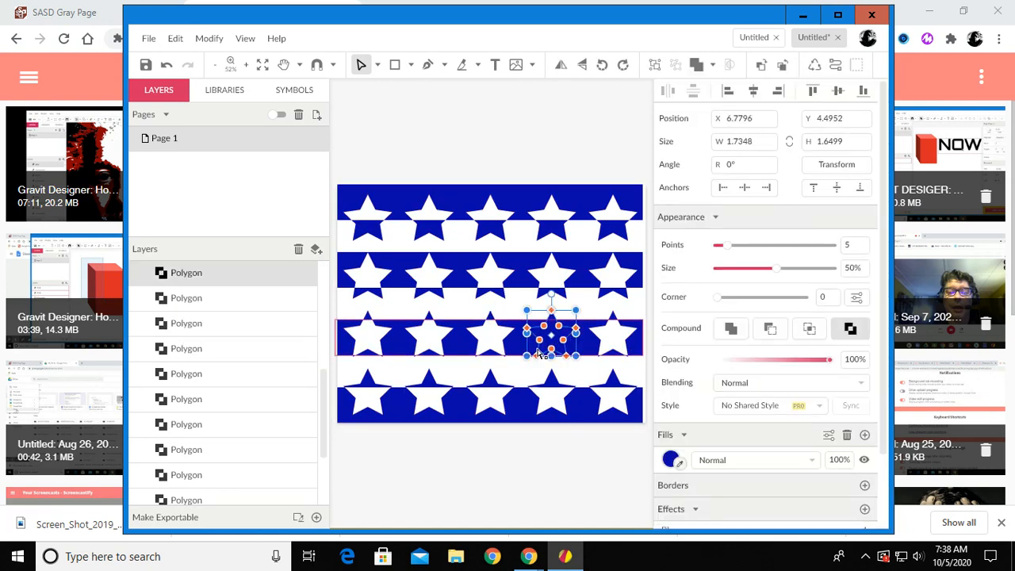
click(579, 349)
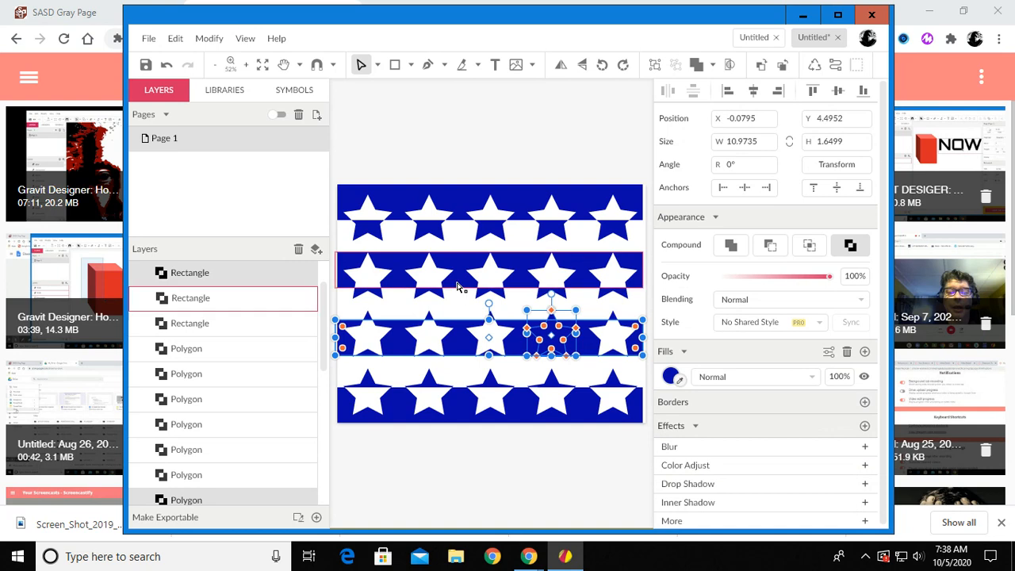
click(210, 38)
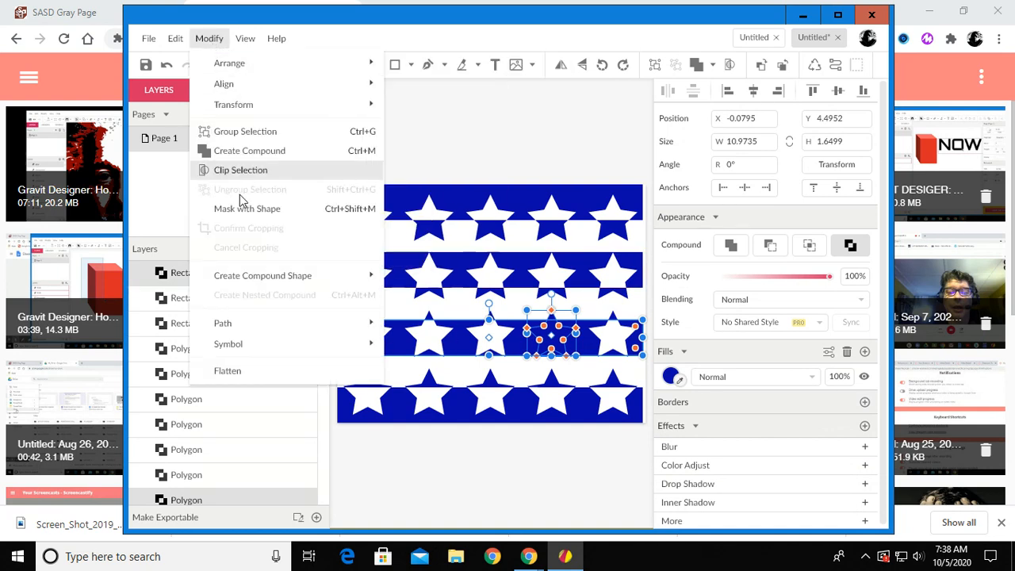
mouse_move(234, 112)
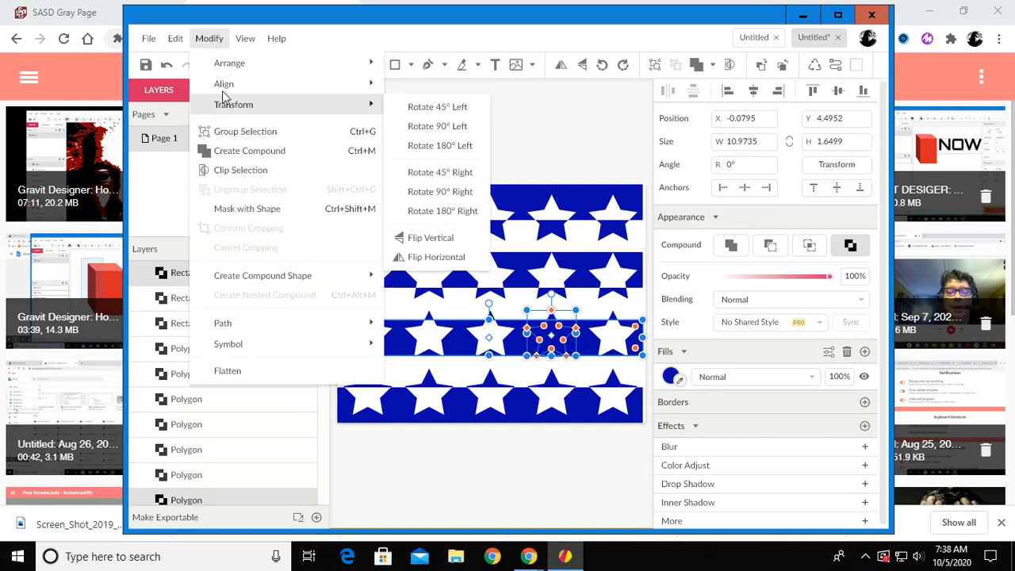
mouse_move(224, 92)
mouse_move(233, 274)
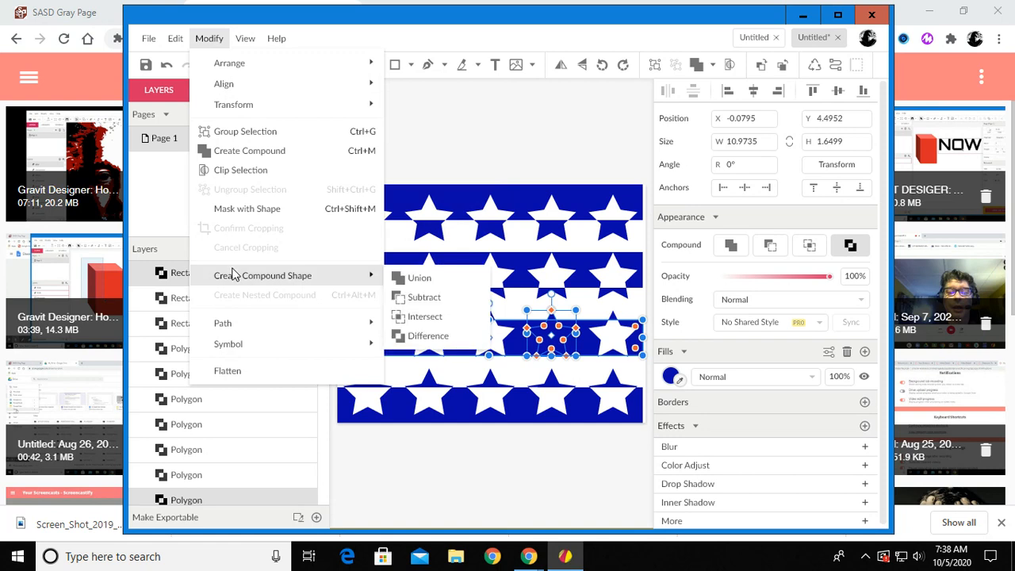
click(416, 336)
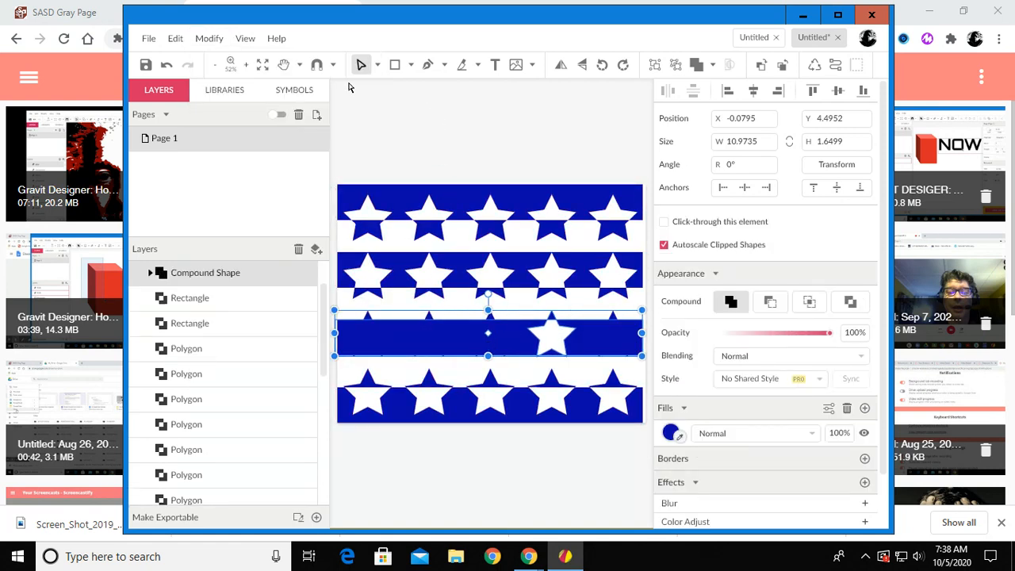
click(518, 145)
Try to select the first, second and third stars of the third row together with the Pointer tool
click(485, 337)
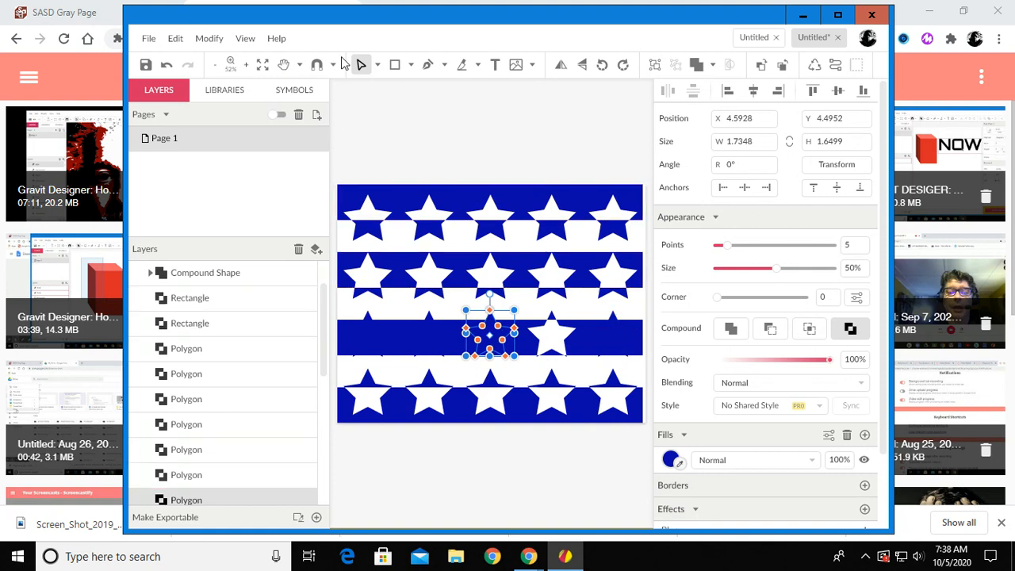
click(377, 66)
click(385, 89)
click(372, 119)
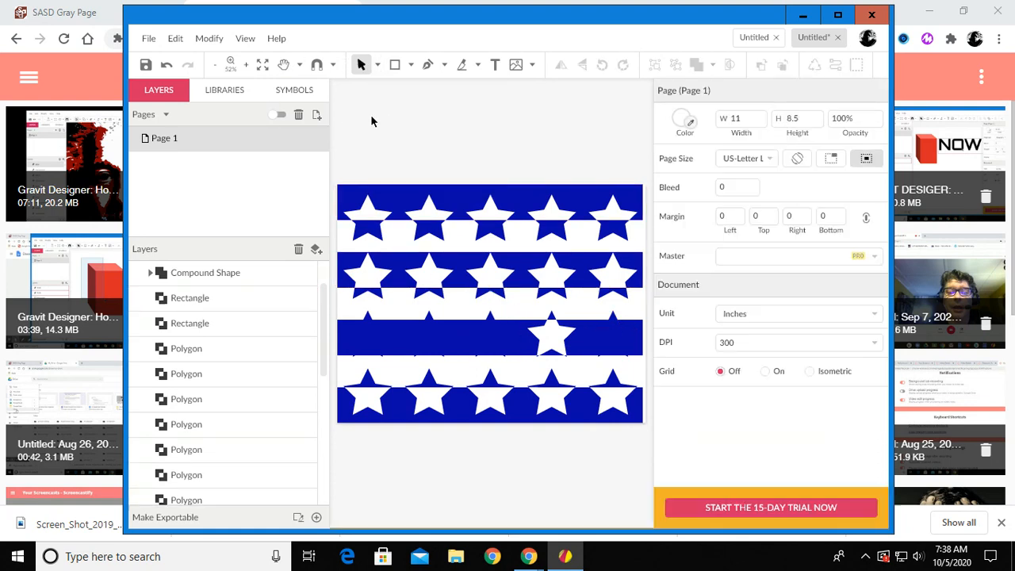
click(433, 320)
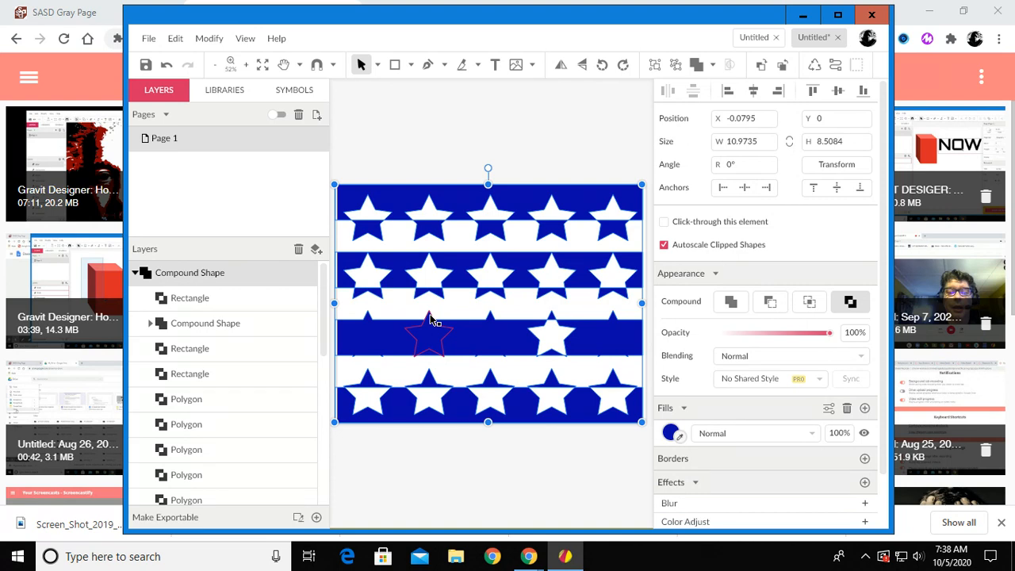
click(431, 319)
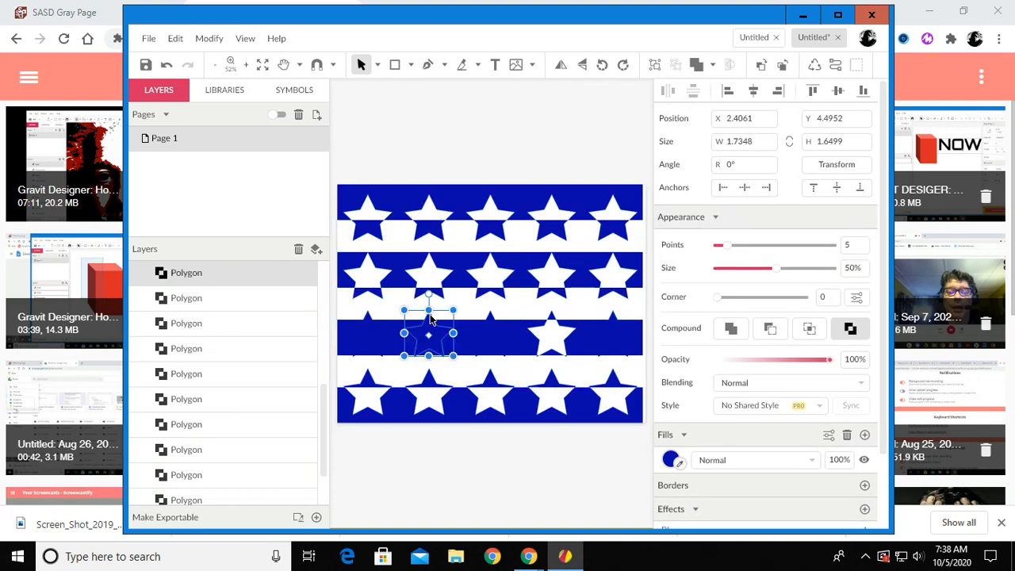
shift+click(370, 320)
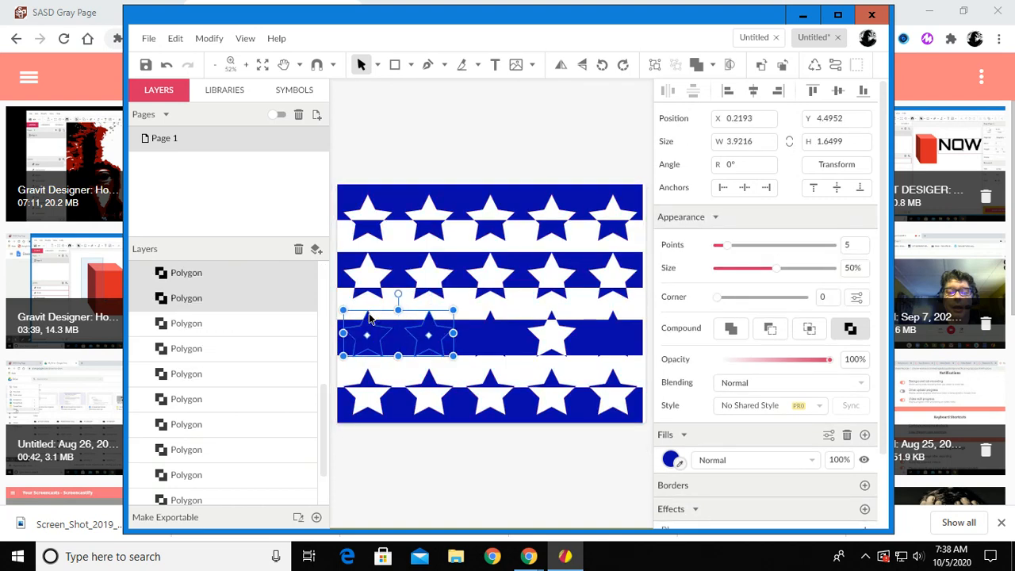
shift+click(491, 321)
key(Delete)
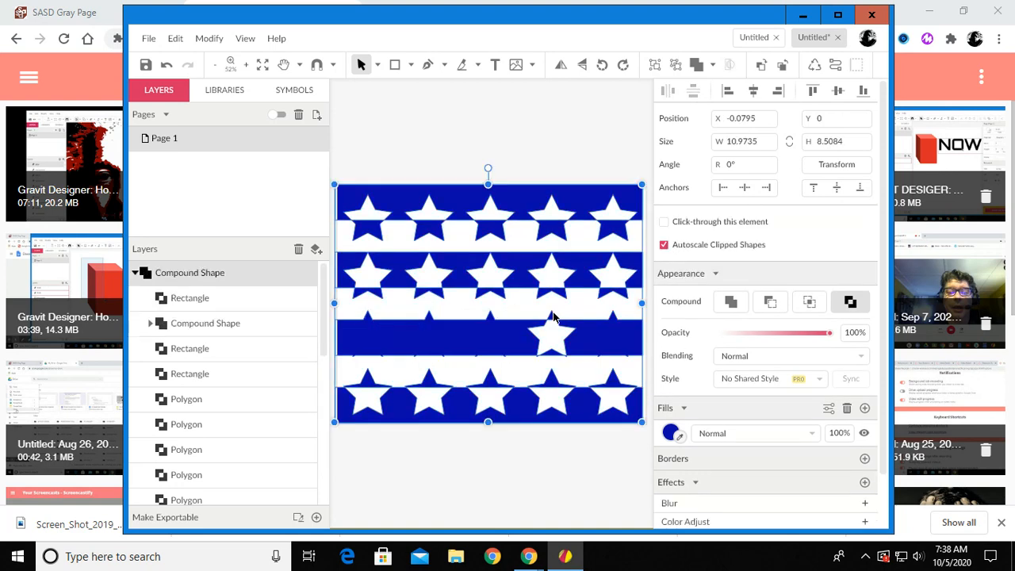
shift+click(550, 316)
shift+click(549, 316)
Select the third row's first, second, third and fifth stars and combine them into a nested compound shape
click(493, 323)
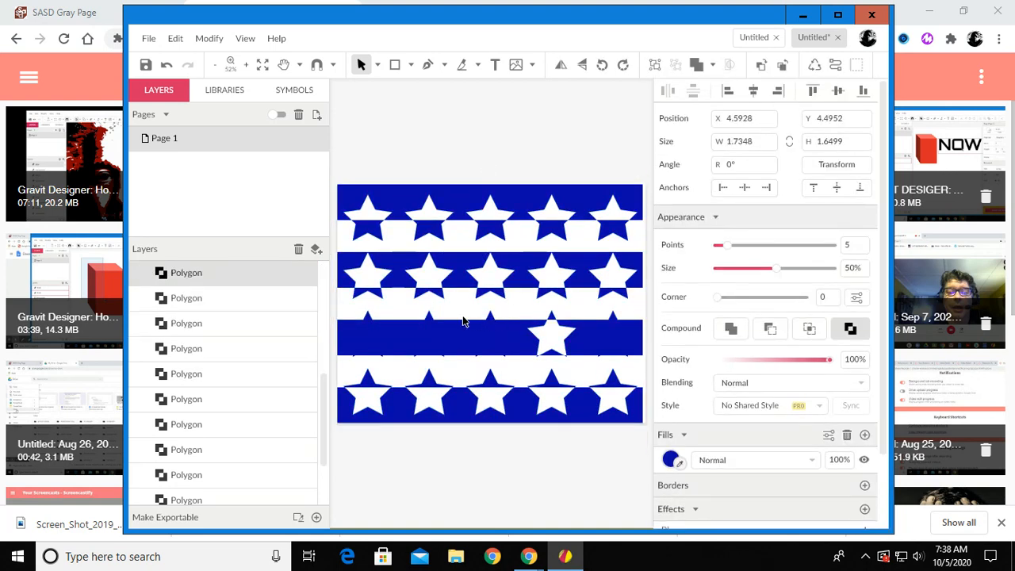
click(432, 346)
key(ctrl+d)
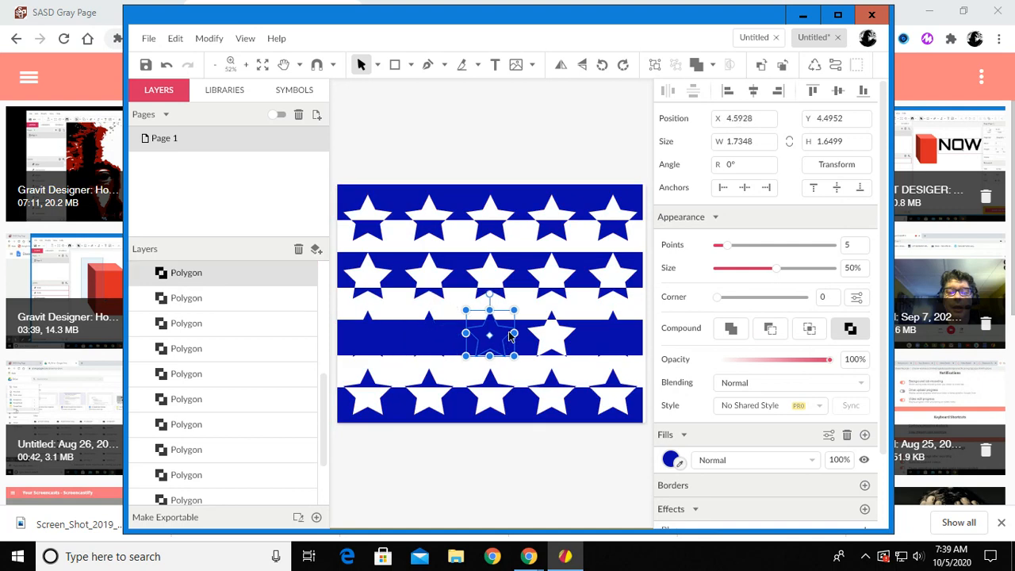
shift+click(435, 345)
shift+click(369, 342)
shift+click(612, 336)
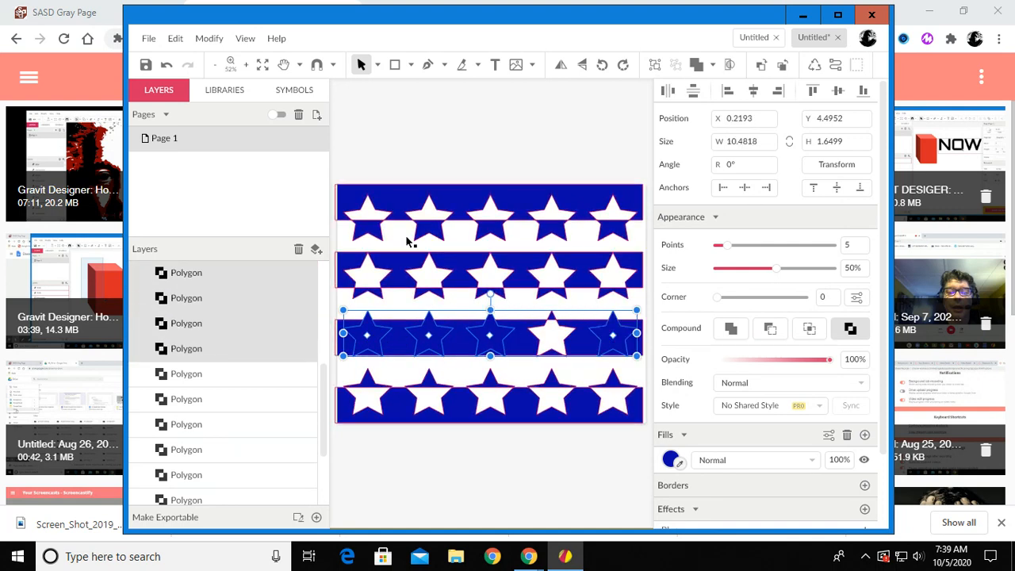
click(209, 38)
mouse_move(252, 275)
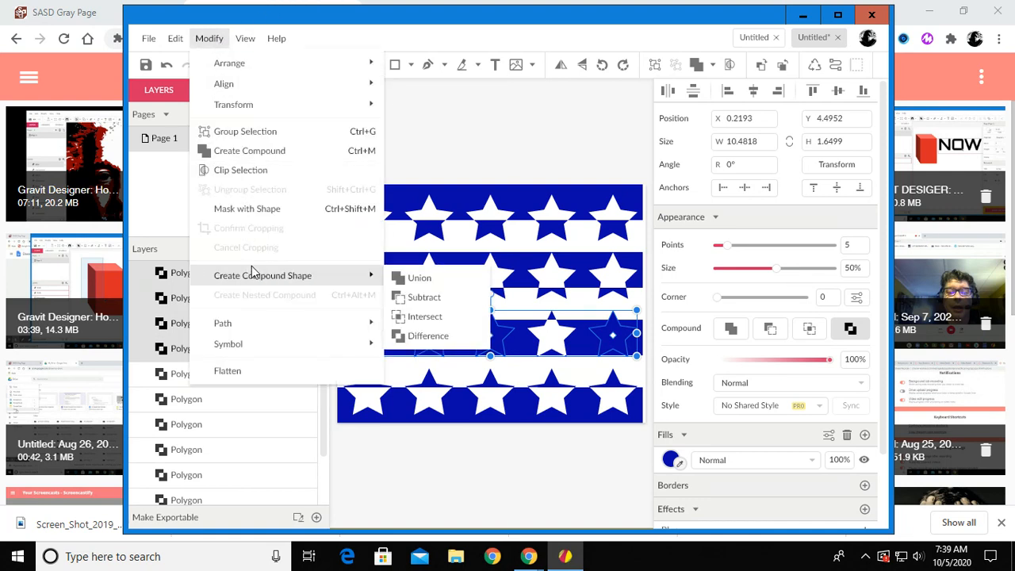
click(428, 335)
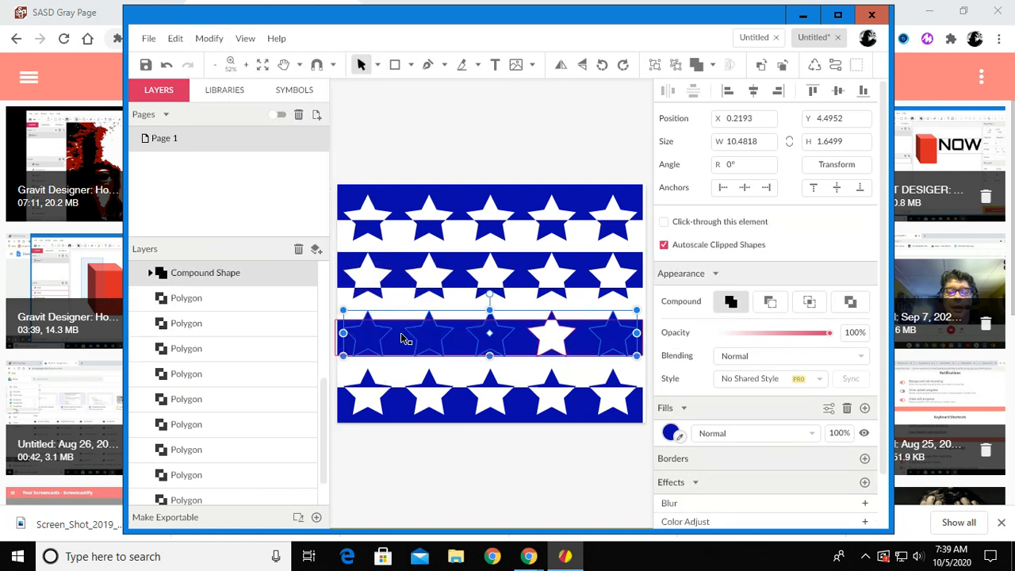
click(429, 148)
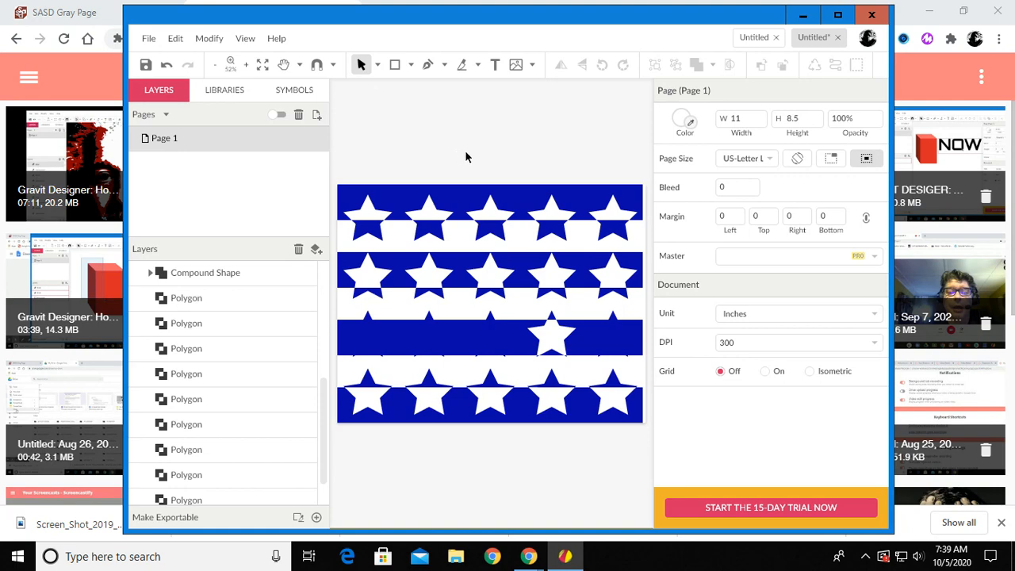
Use the Subselect tool to examine the top stripe's fill color and the first row's second star
click(379, 65)
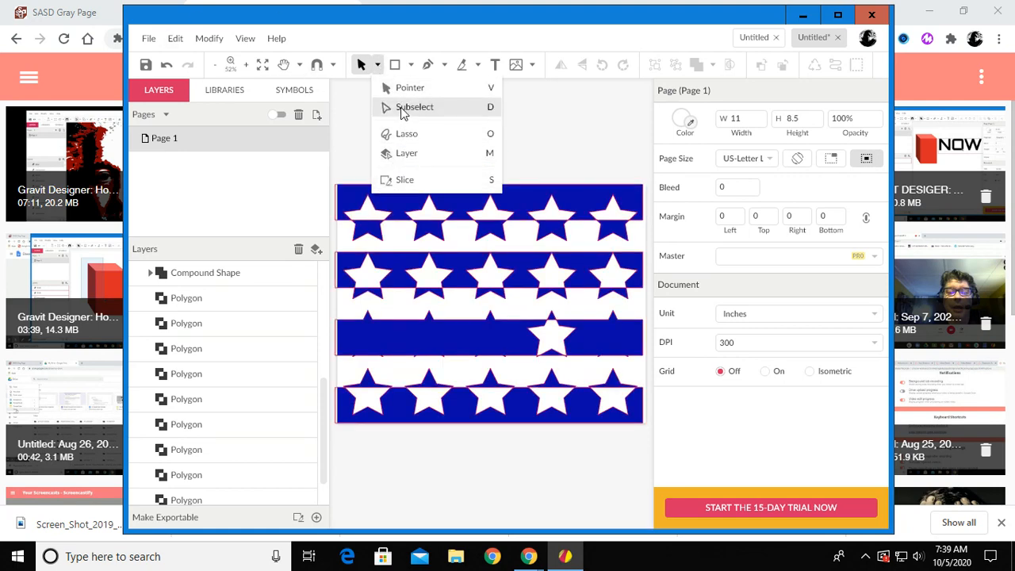
click(402, 109)
click(576, 200)
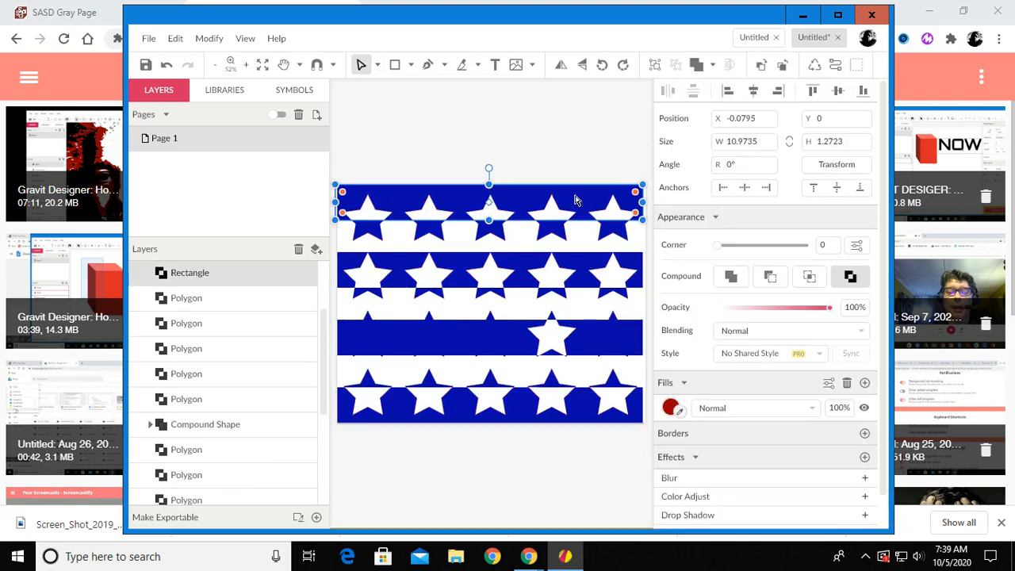
click(671, 407)
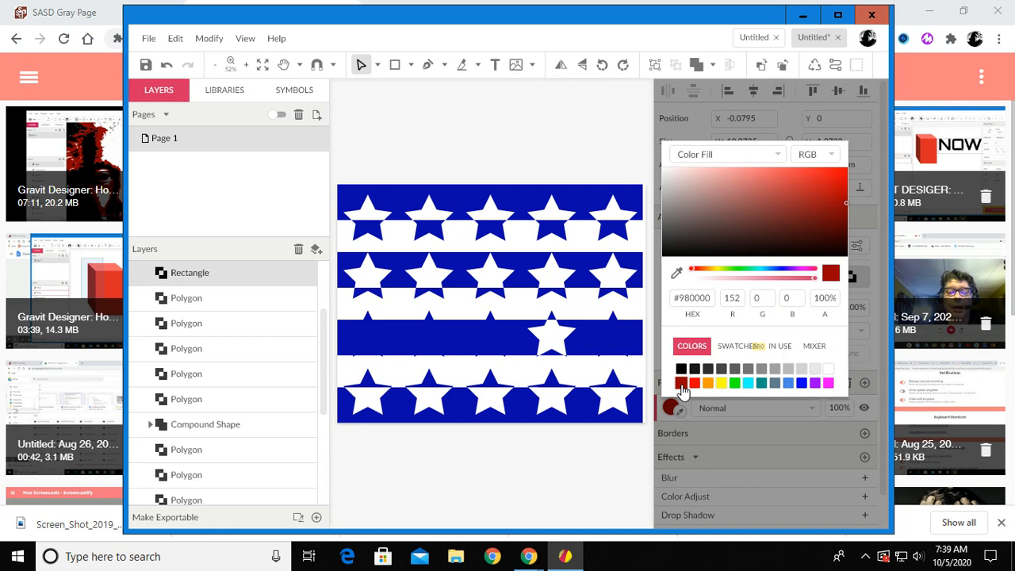
click(457, 151)
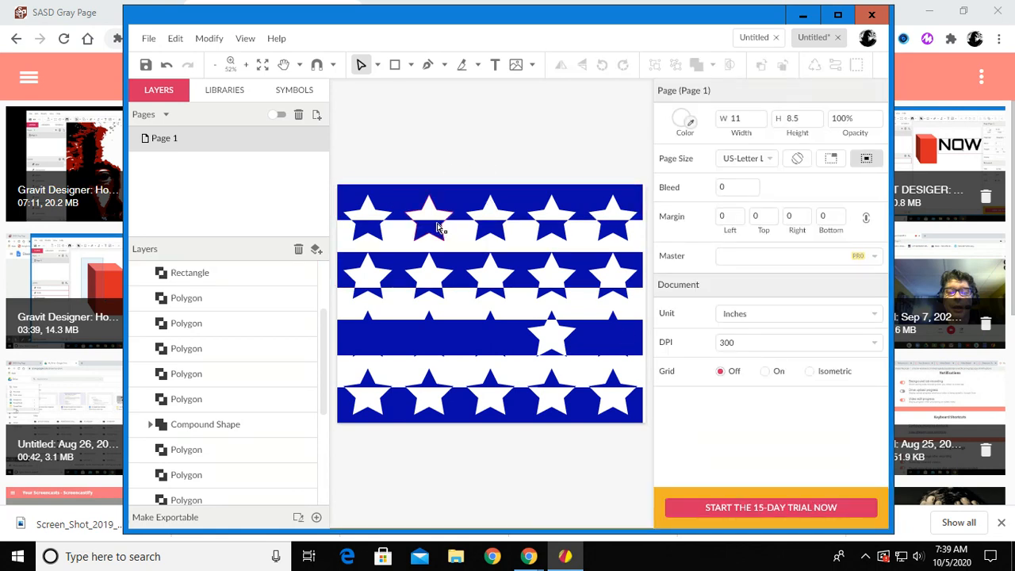
click(432, 233)
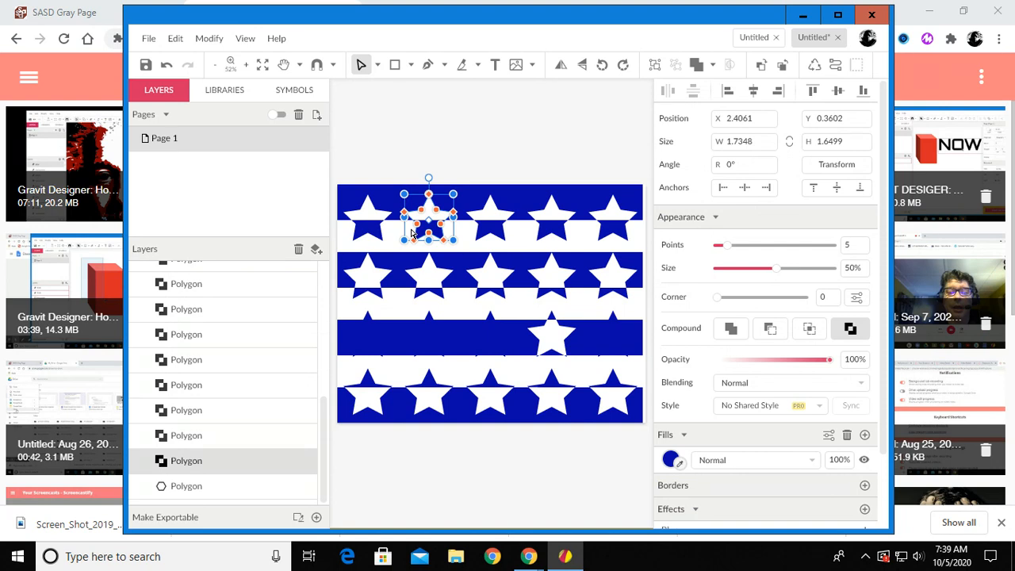
Delete all the stars and stripes from the page
click(406, 139)
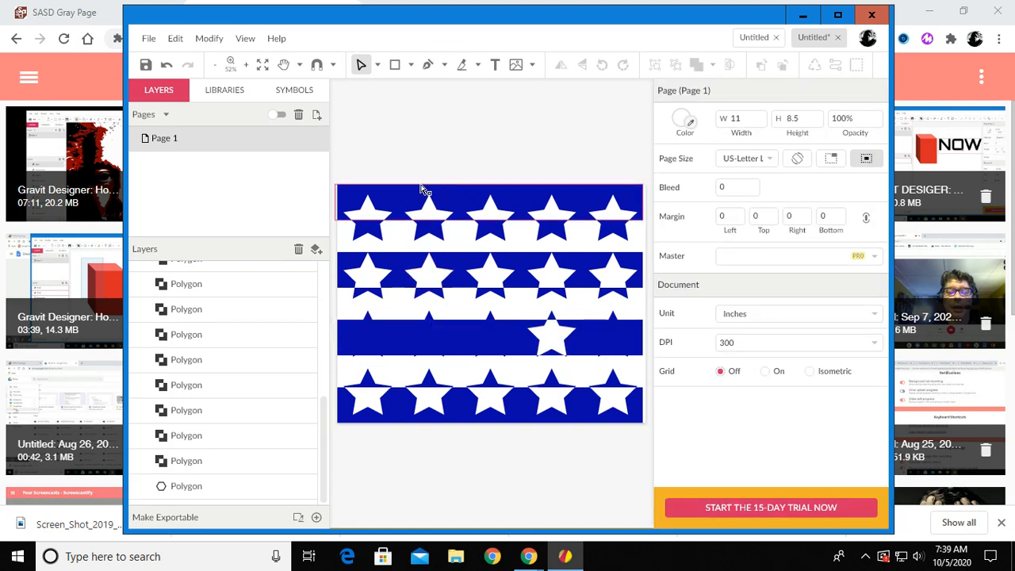
drag(333, 173, 646, 459)
key(Delete)
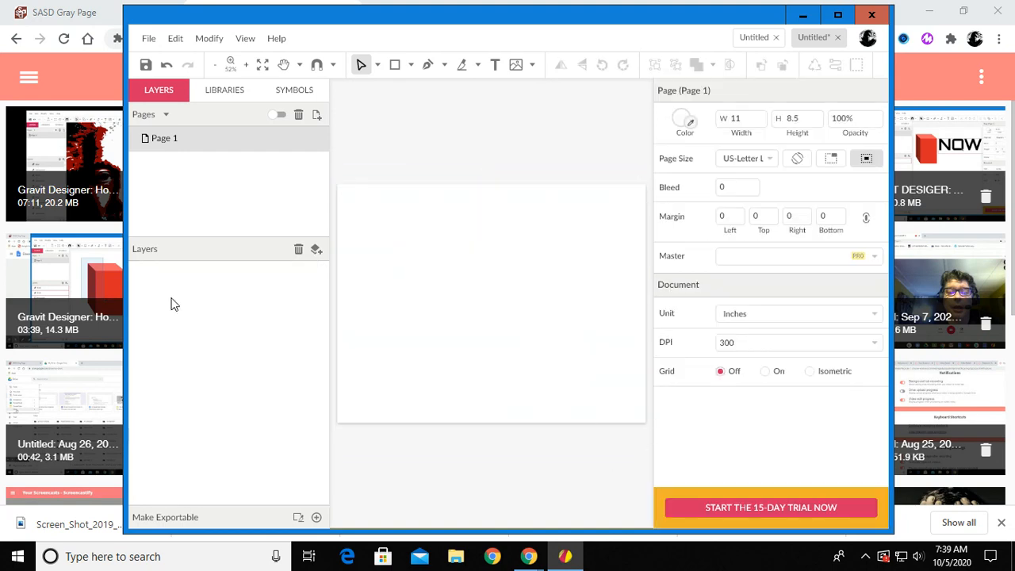
Draw a five-pointed star about 2.36 by 2.24 in near the page's upper-left corner and duplicate it twice to form a row
click(412, 66)
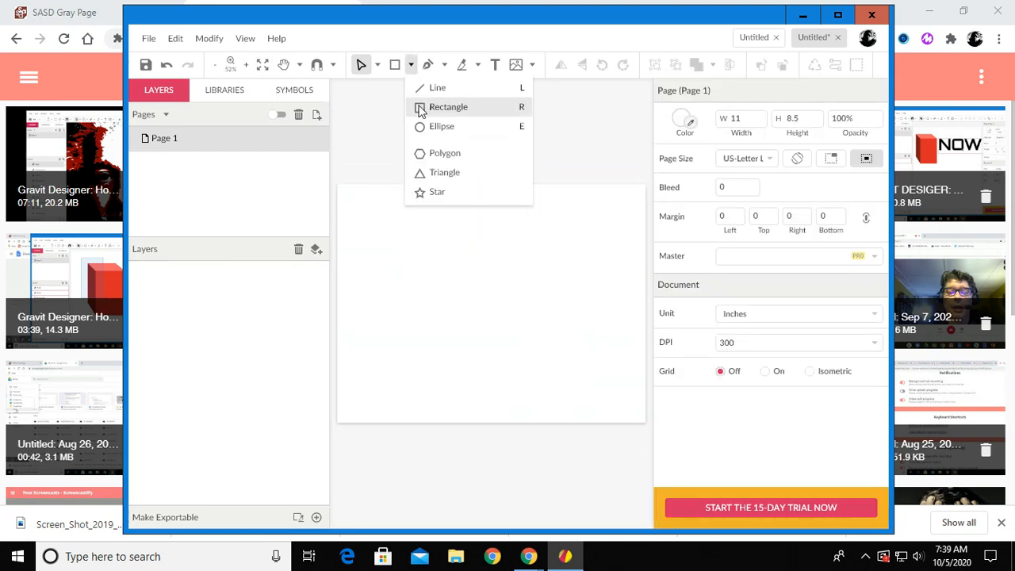
click(436, 196)
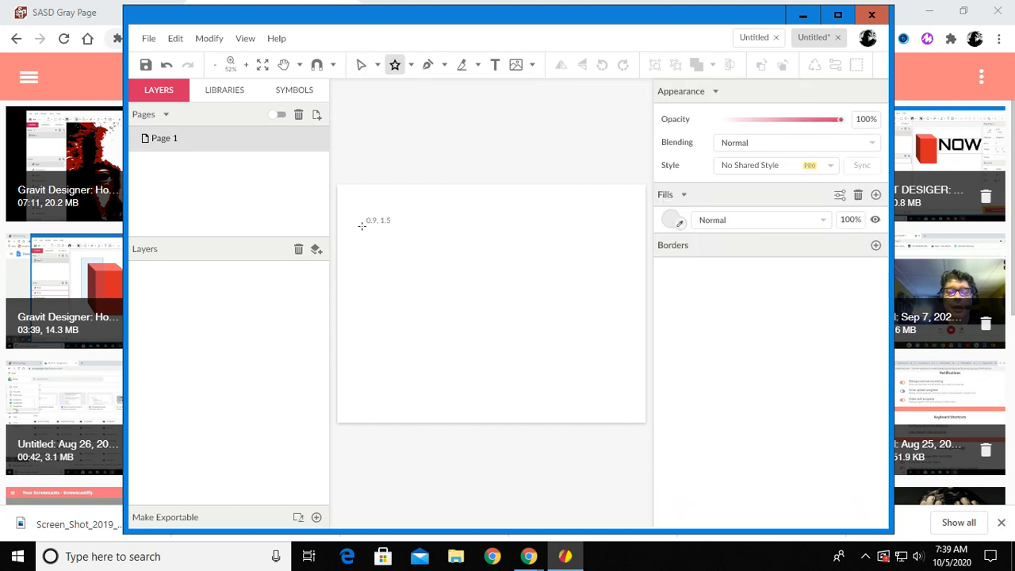
drag(362, 225, 513, 224)
key(ctrl+d)
key(ctrl+d)
Copy and paste the third star, placing the copy to its right as the row's fourth star
click(175, 38)
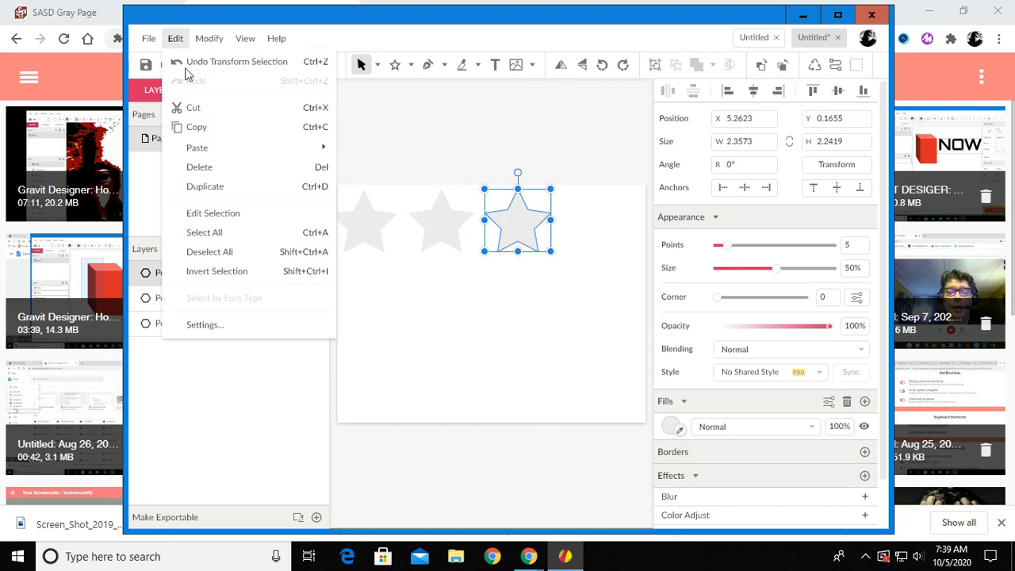
click(214, 132)
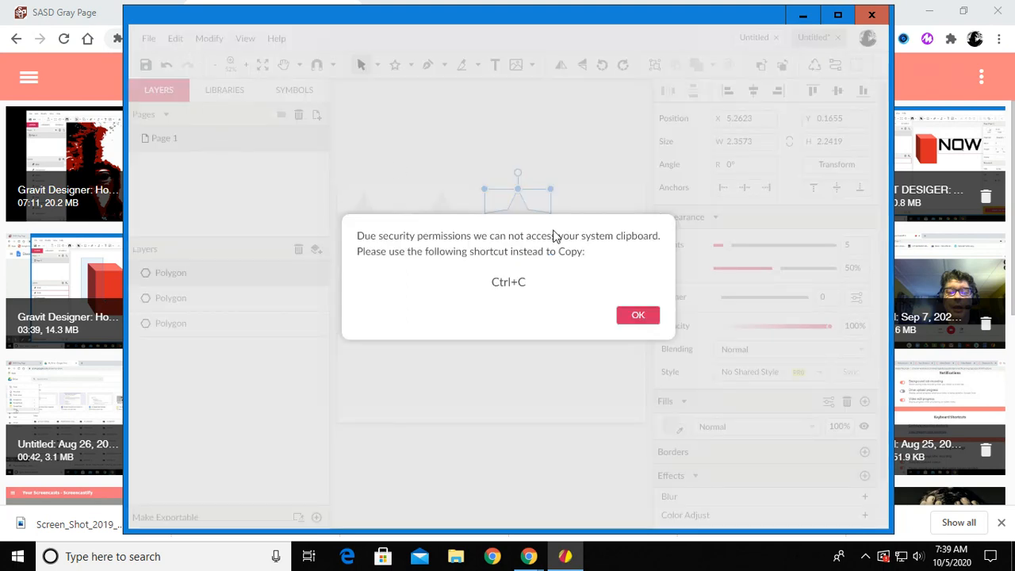
click(638, 315)
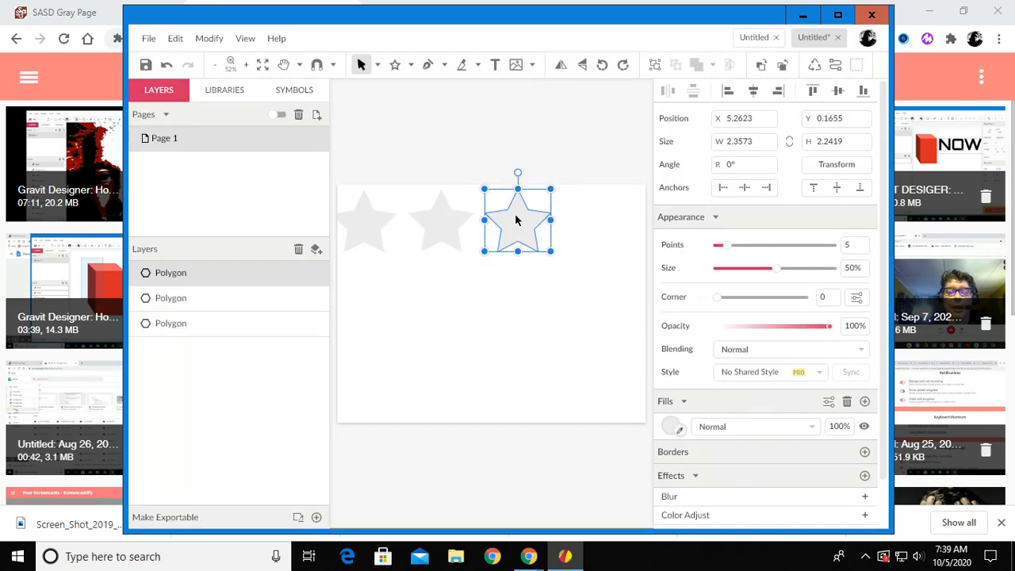
key(ctrl+c)
key(ctrl+v)
drag(515, 220, 592, 223)
click(421, 146)
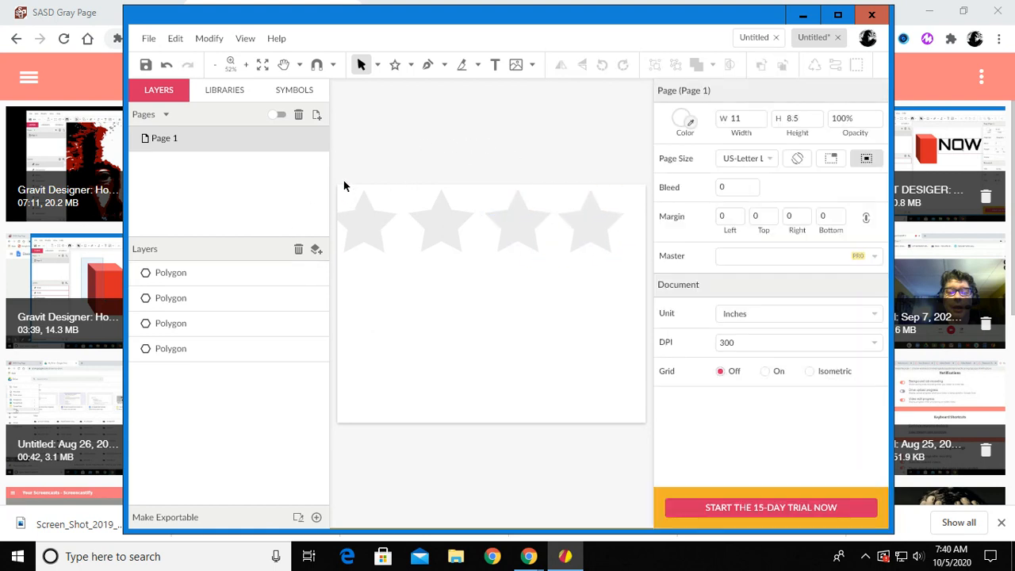
Align the tops of the four stars and distribute them horizontally
drag(343, 164, 595, 223)
click(197, 43)
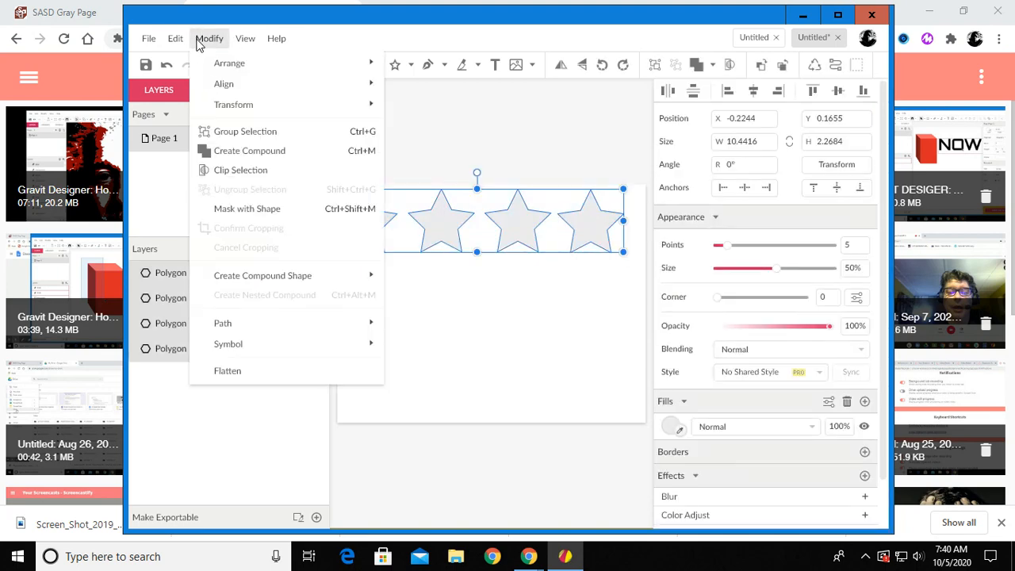
mouse_move(222, 86)
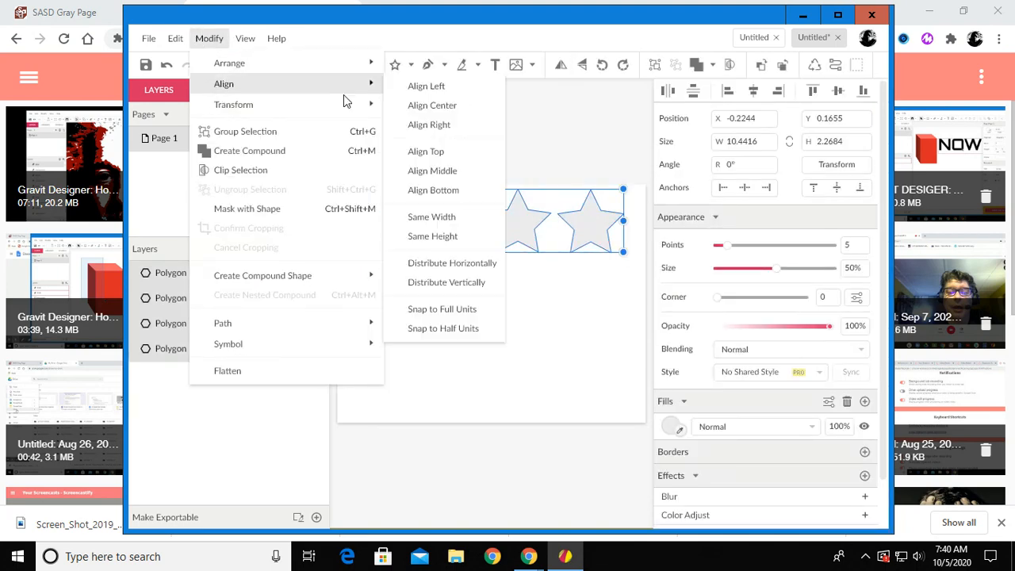
click(428, 155)
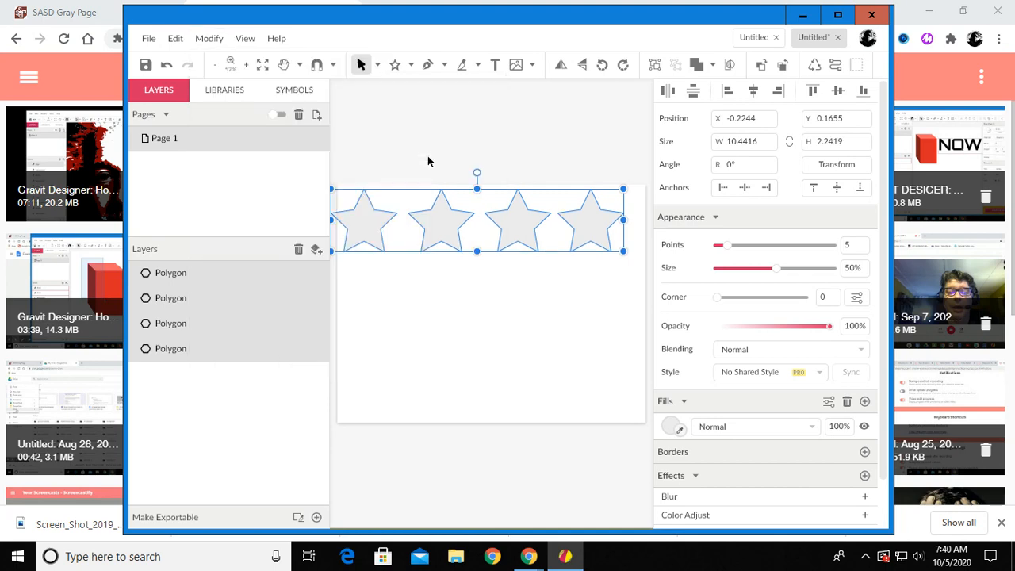
click(210, 38)
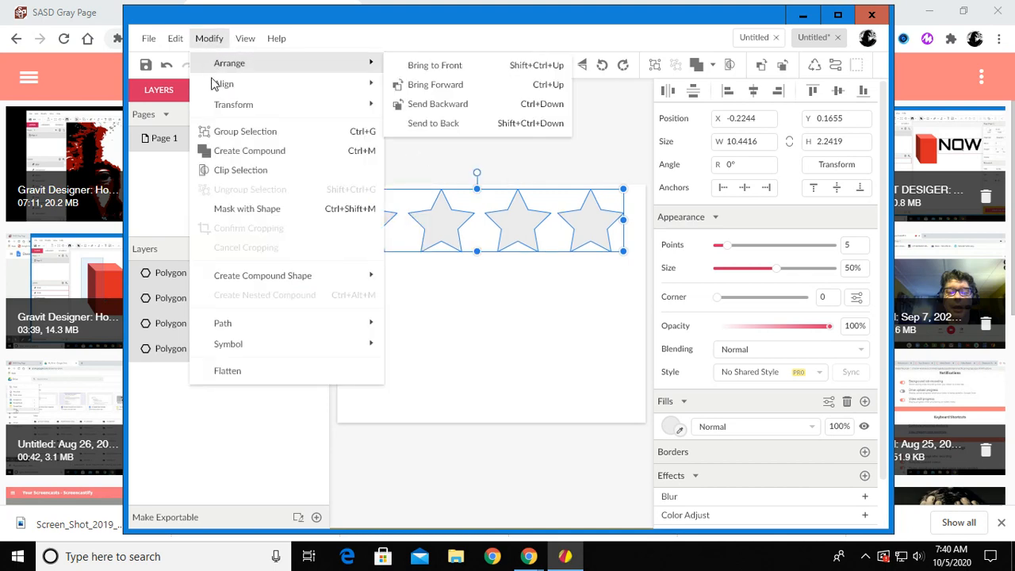
mouse_move(364, 83)
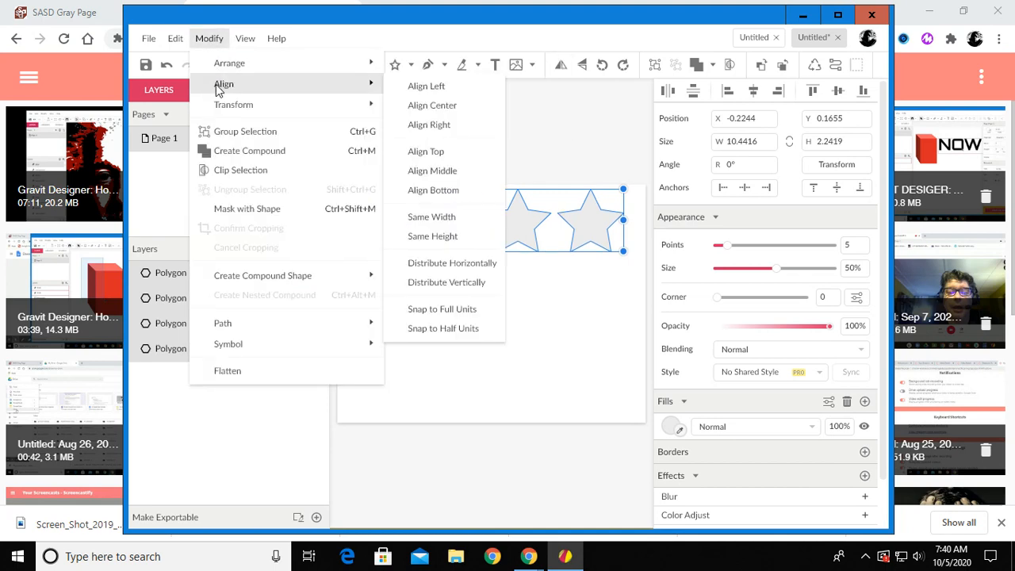
click(466, 267)
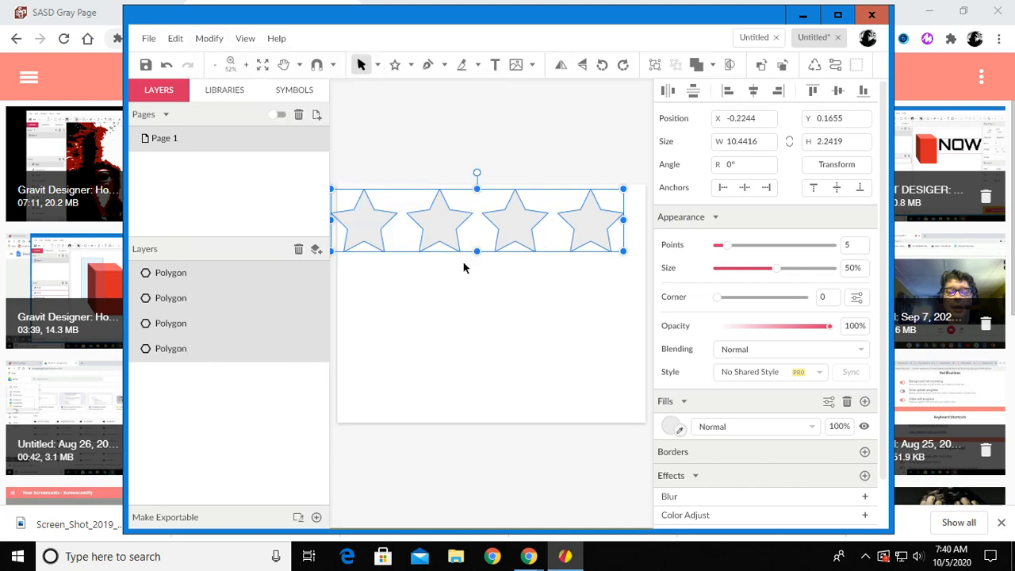
Group the four stars and move the group to about X 0.36 in, Y 1.01 in
click(208, 40)
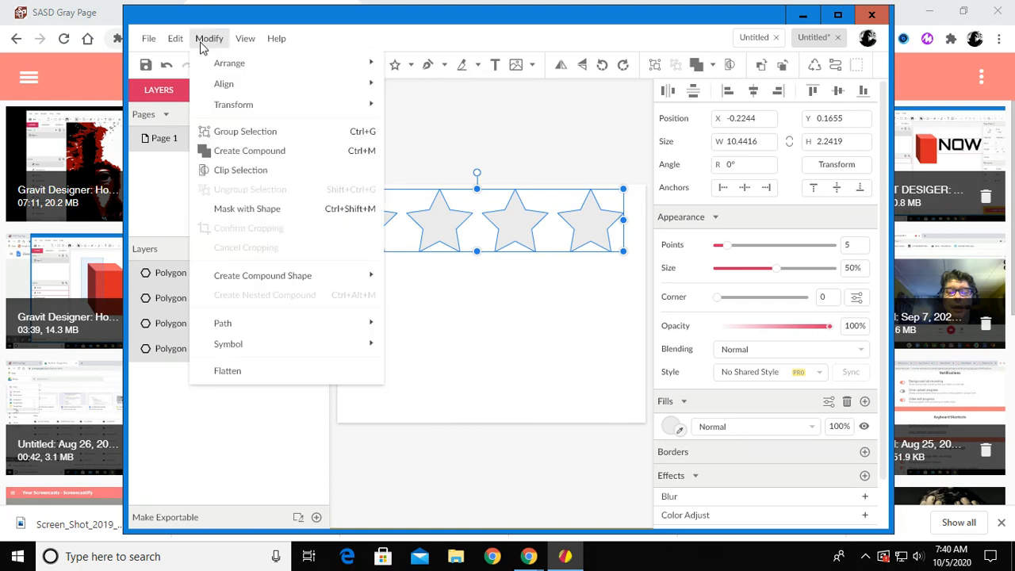
click(253, 130)
click(413, 129)
drag(439, 223, 451, 259)
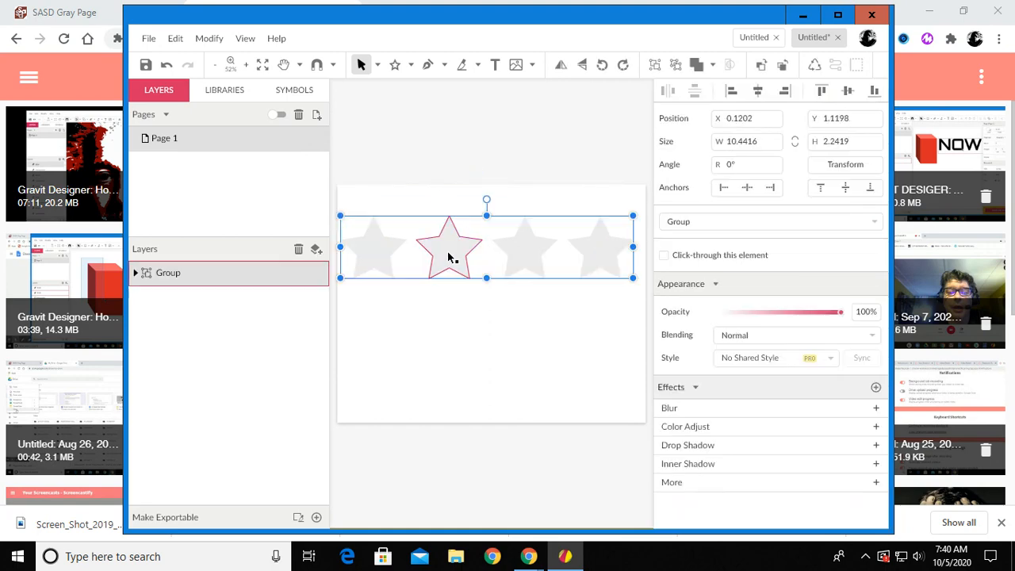
click(450, 259)
click(413, 120)
click(450, 243)
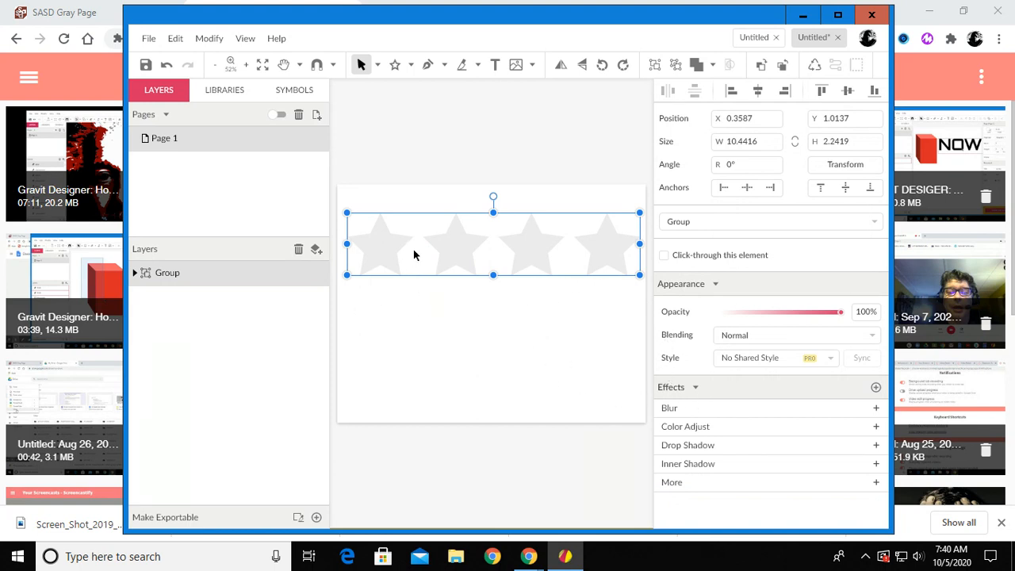
Duplicate the star row and place the copy below it at about X 0.49 in, Y 4.43 in
key(ctrl+d)
drag(449, 256, 452, 346)
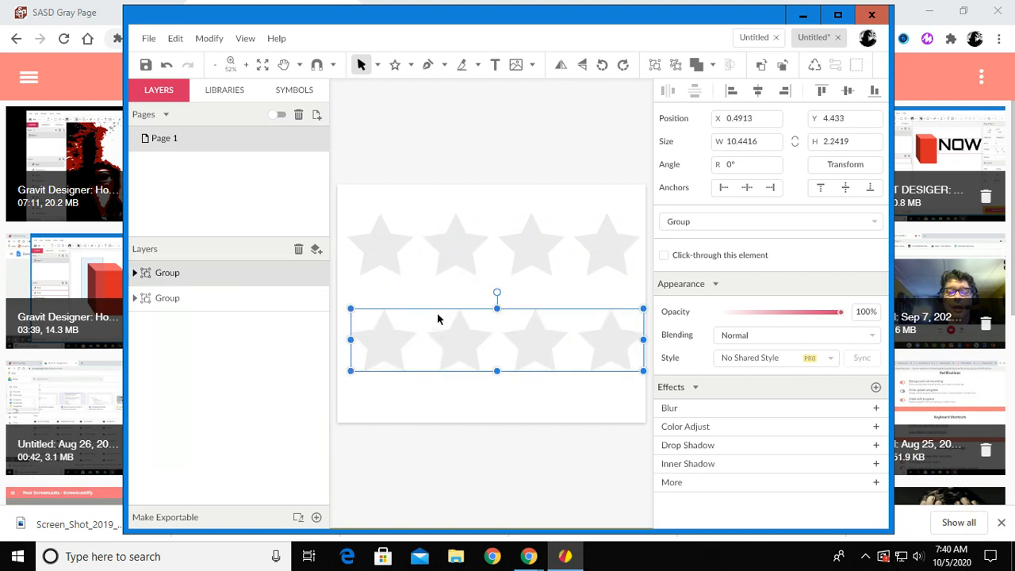
Duplicate the second star row and place the copy below it as a third row, at about X 0.20 in
key(ctrl+d)
drag(471, 344, 463, 415)
Align the left edges of the three star rows and distribute the rows vertically
drag(361, 194, 608, 470)
click(207, 38)
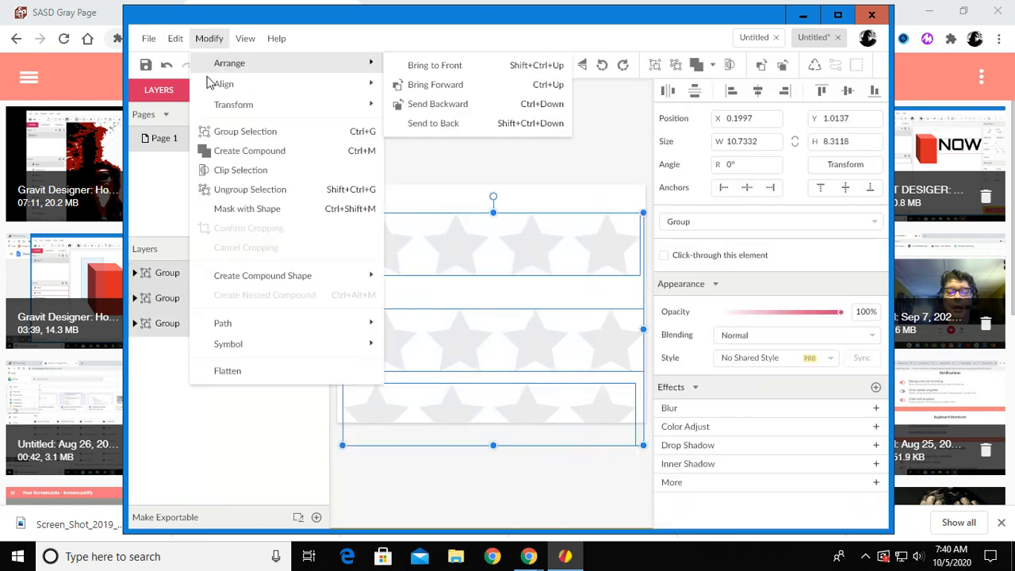
mouse_move(215, 88)
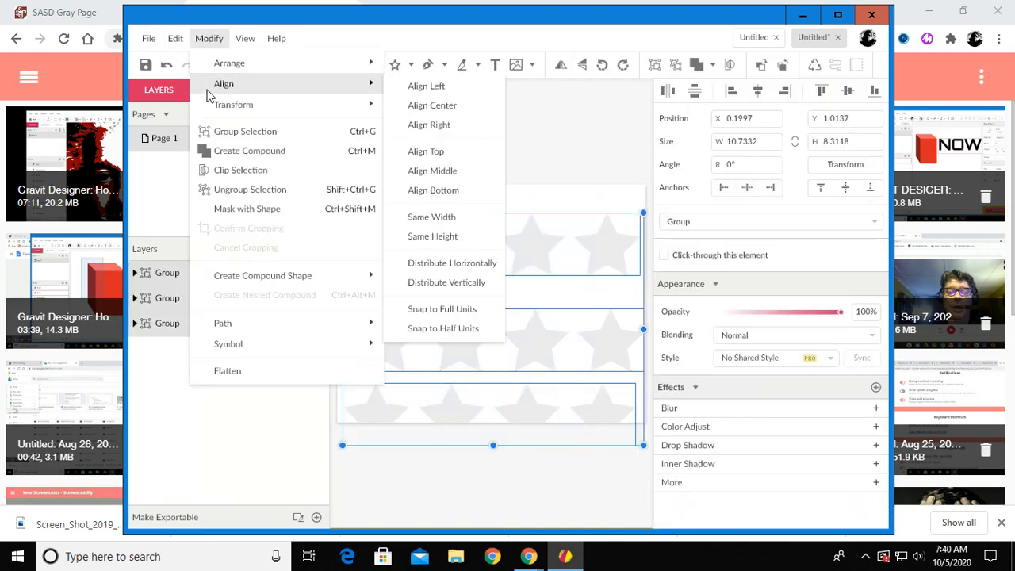
click(417, 94)
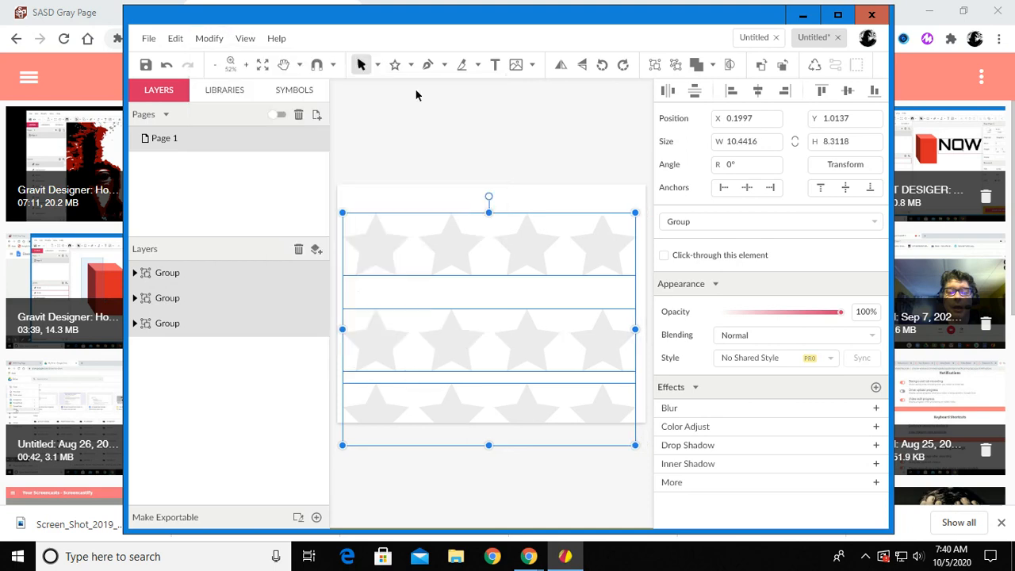
click(210, 38)
mouse_move(225, 69)
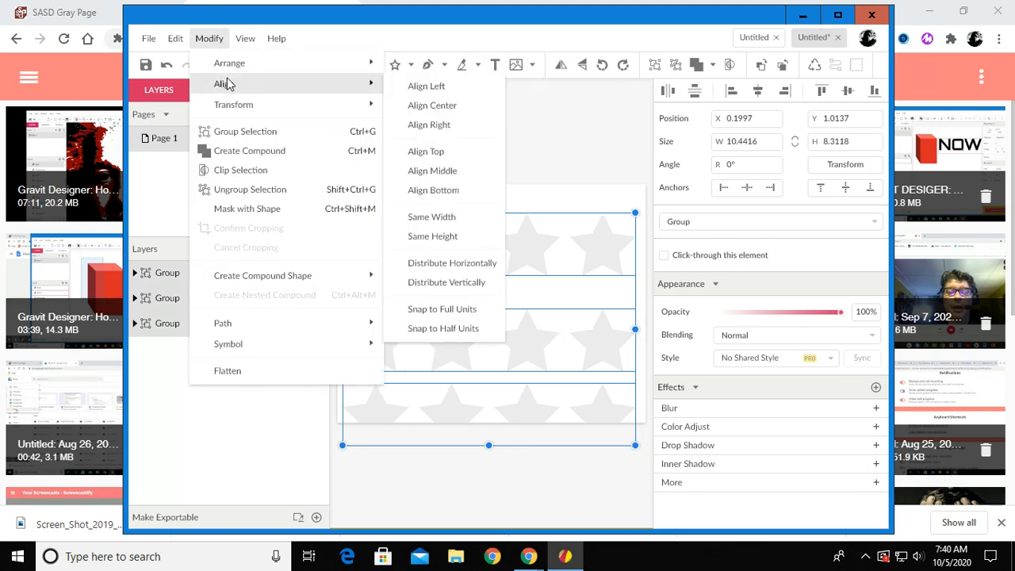
mouse_move(271, 104)
mouse_move(263, 86)
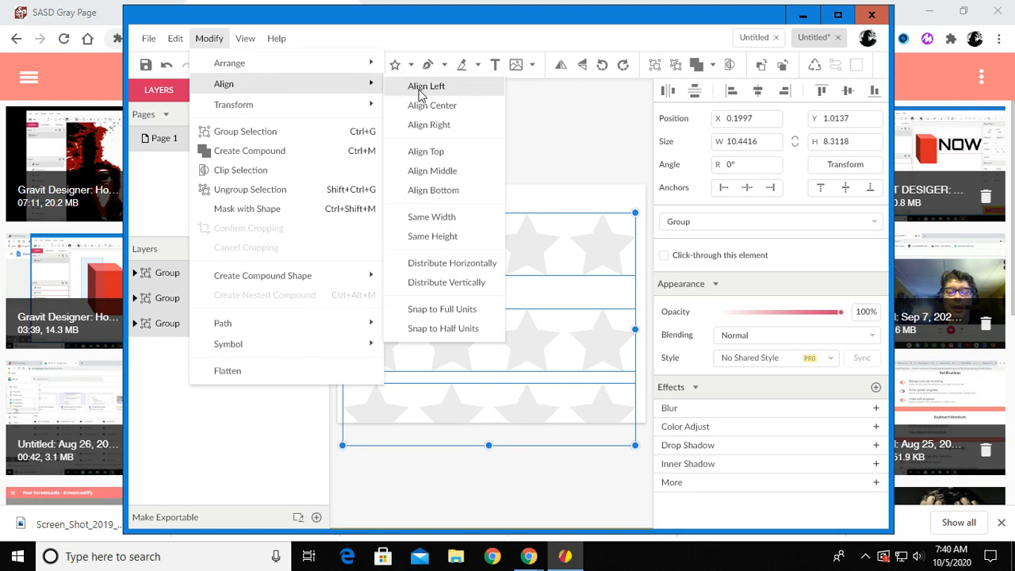
click(445, 281)
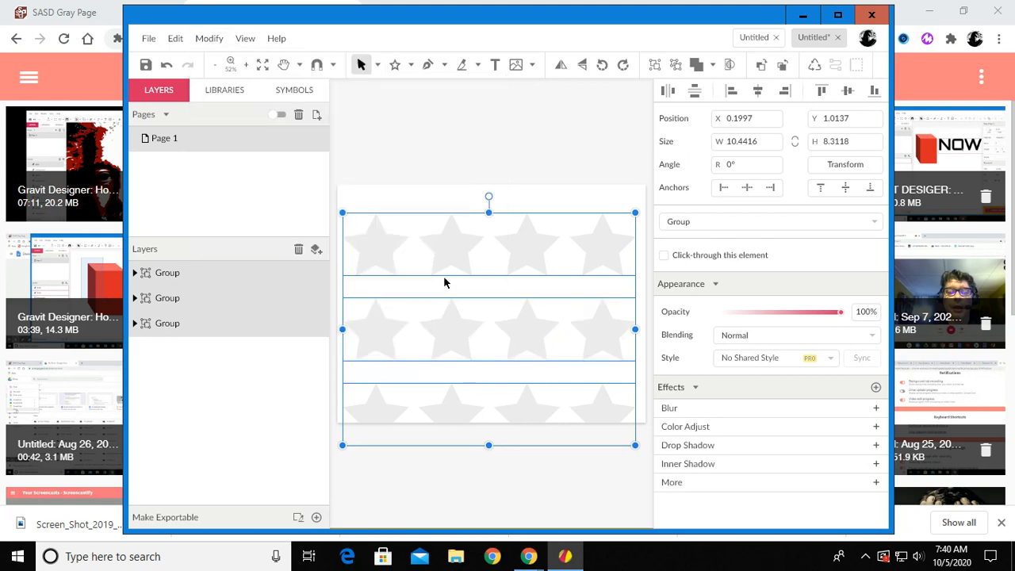
Move the three star rows up together so that they all fit centred on the page, and deselect them
drag(448, 254, 448, 228)
click(409, 140)
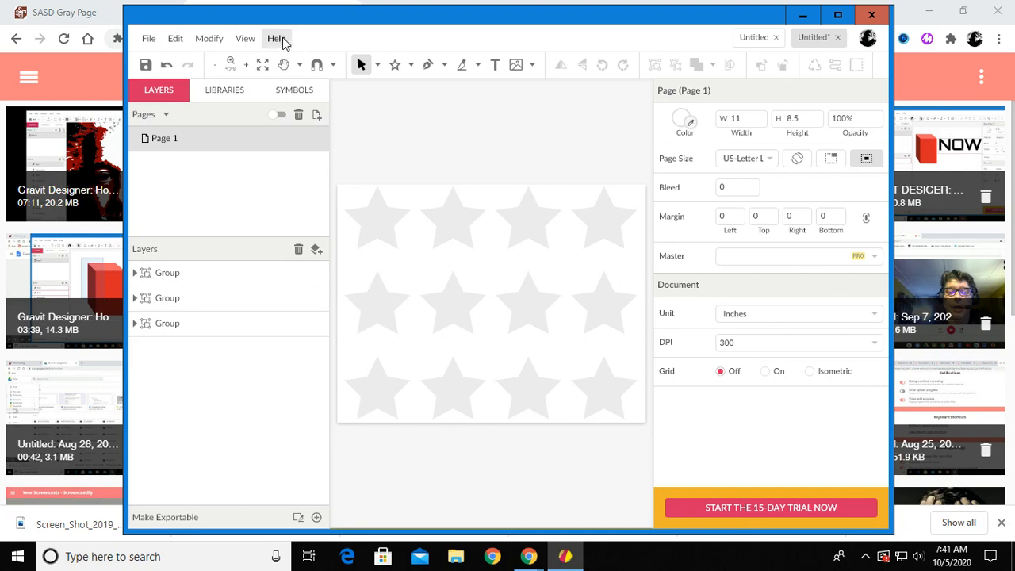
click(914, 11)
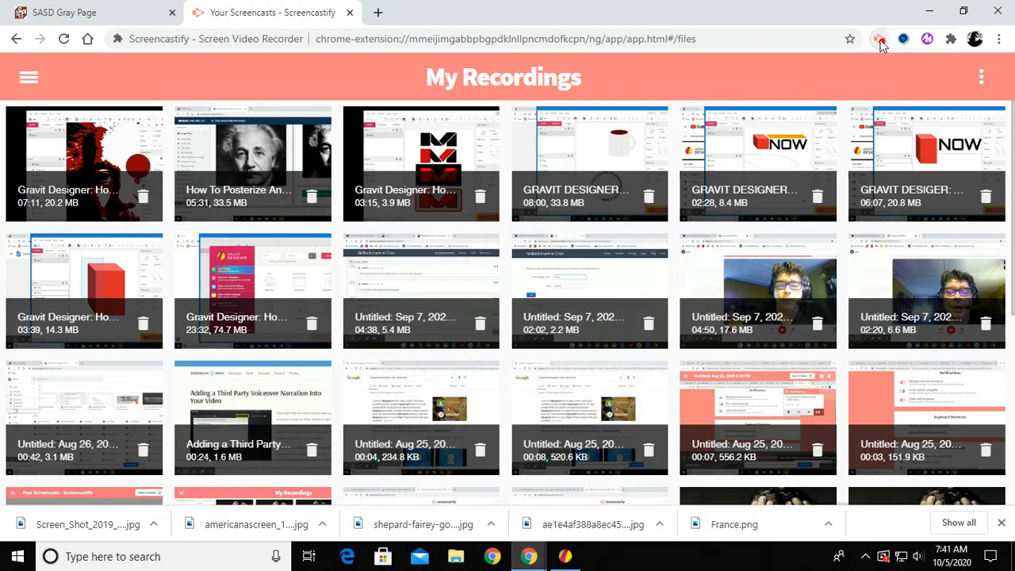